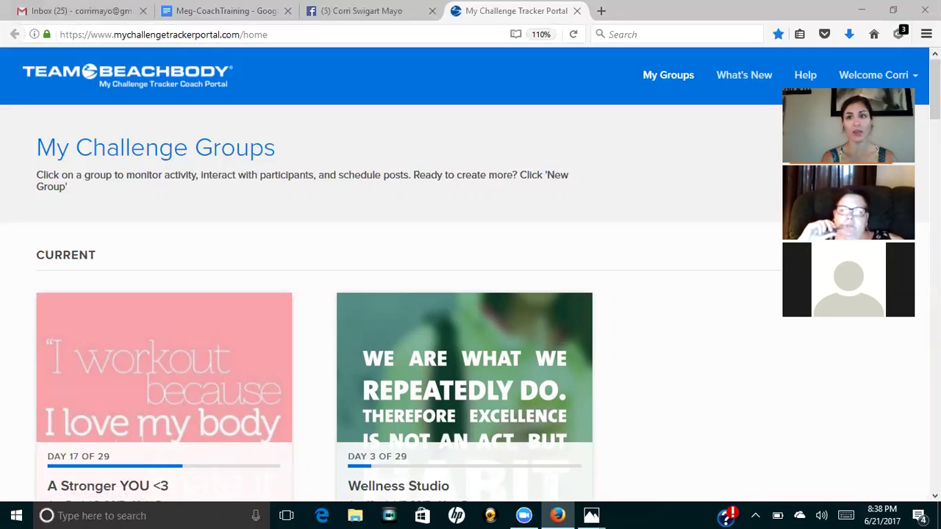
Browse the coach portal page and begin creating a new challenge group.
{"action": "left_click_drag", "start_coordinate": [840, 87], "coordinate": [840, 197]}
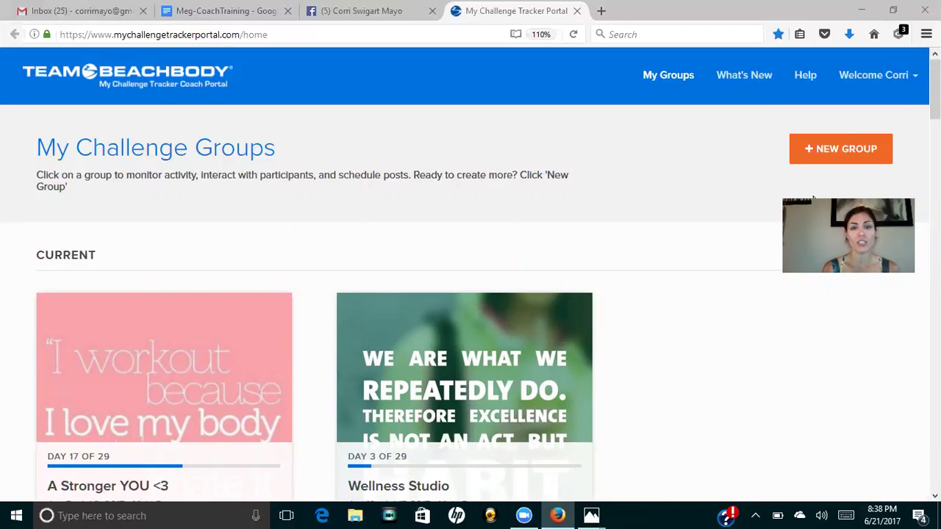
{"action": "scroll", "coordinate": [813, 197], "scroll_direction": "down", "scroll_amount": 3}
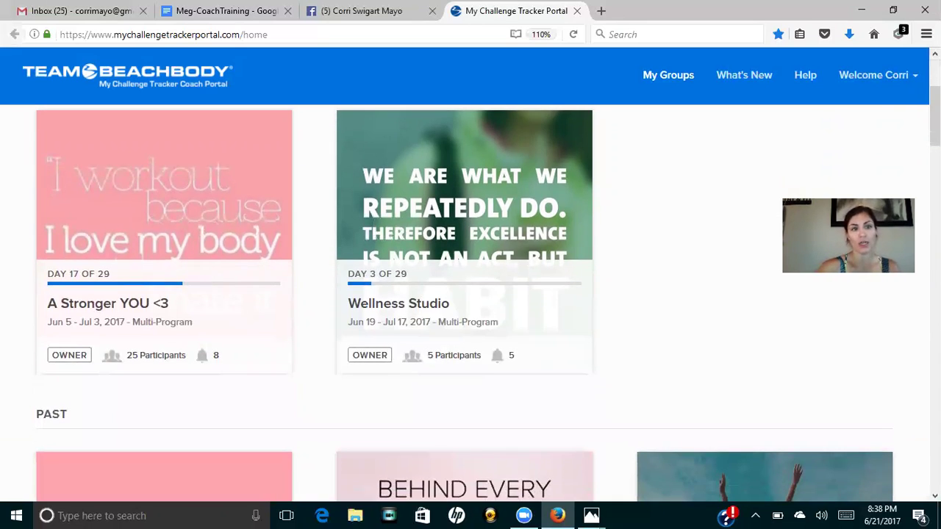
{"action": "scroll", "coordinate": [470, 294], "scroll_direction": "up", "scroll_amount": 3}
{"action": "scroll", "coordinate": [470, 294], "scroll_direction": "down", "scroll_amount": 1}
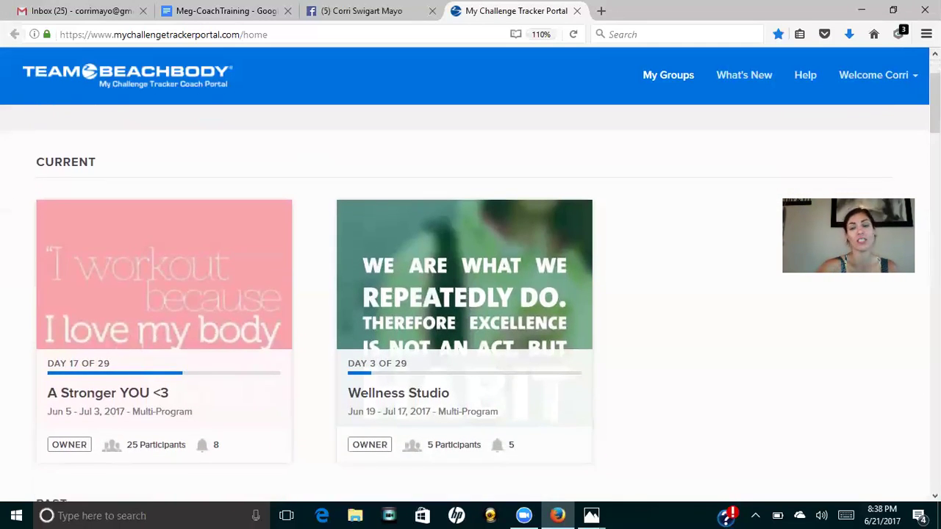
{"action": "scroll", "coordinate": [470, 294], "scroll_direction": "down", "scroll_amount": 3}
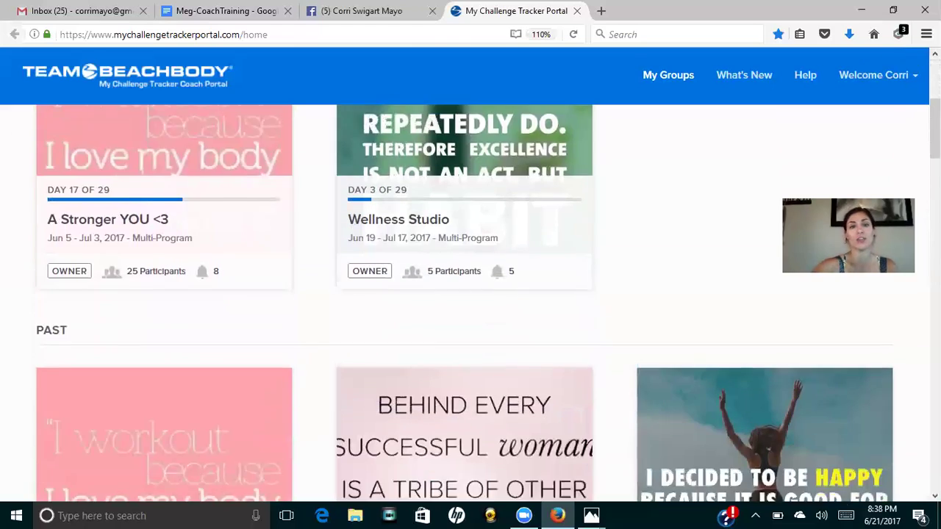
{"action": "scroll", "coordinate": [471, 294], "scroll_direction": "down", "scroll_amount": 2}
{"action": "scroll", "coordinate": [471, 294], "scroll_direction": "down", "scroll_amount": 5}
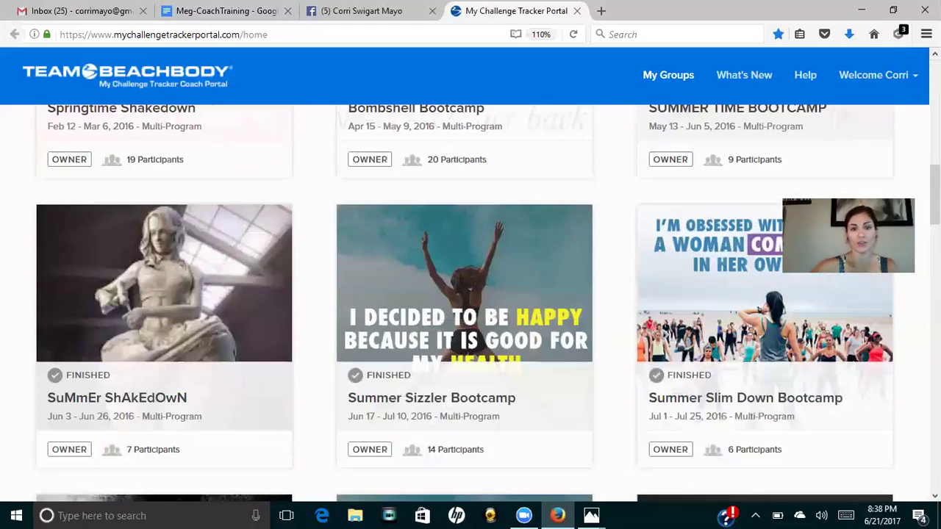
{"action": "scroll", "coordinate": [470, 294], "scroll_direction": "down", "scroll_amount": 8}
{"action": "scroll", "coordinate": [470, 294], "scroll_direction": "down", "scroll_amount": 5}
{"action": "scroll", "coordinate": [471, 294], "scroll_direction": "up", "scroll_amount": 13}
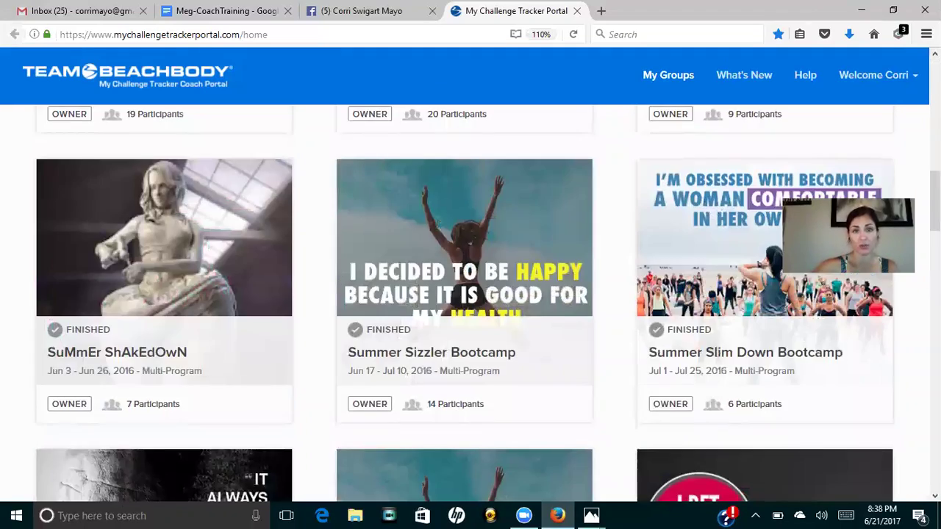
{"action": "scroll", "coordinate": [471, 294], "scroll_direction": "down", "scroll_amount": 12}
{"action": "scroll", "coordinate": [470, 294], "scroll_direction": "up", "scroll_amount": 20}
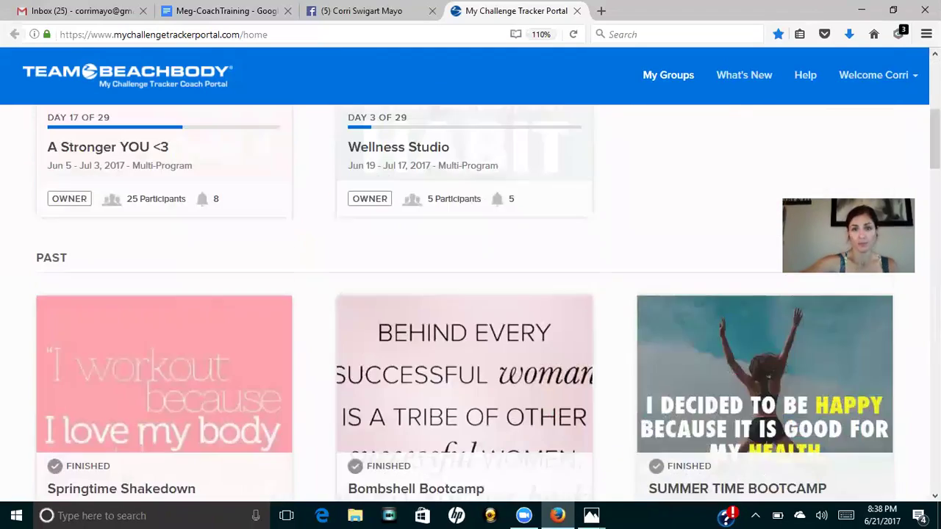
{"action": "scroll", "coordinate": [471, 294], "scroll_direction": "up", "scroll_amount": 5}
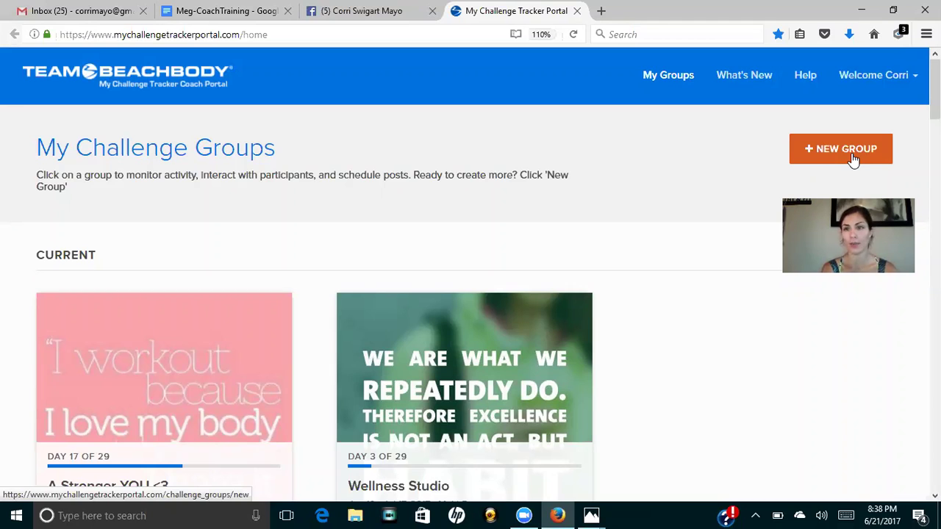
{"action": "left_click", "coordinate": [851, 156]}
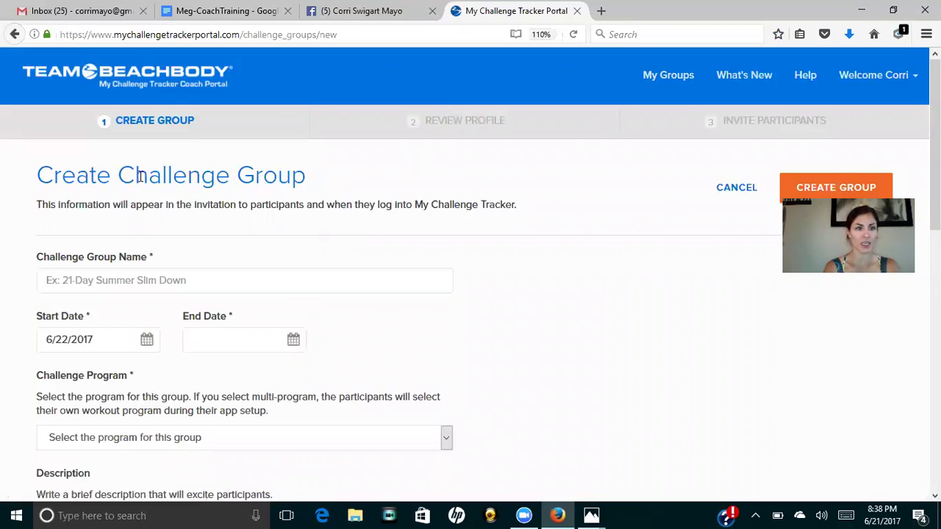
Name the challenge group 'Test Group' and move on to its start date.
{"action": "left_click", "coordinate": [130, 286]}
{"action": "type", "text": "Test"}
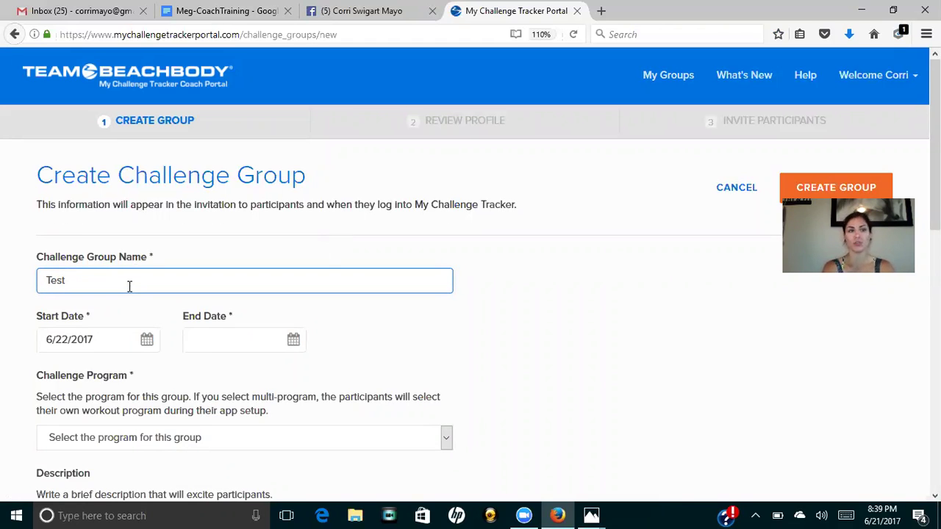
{"action": "type", "text": " Group"}
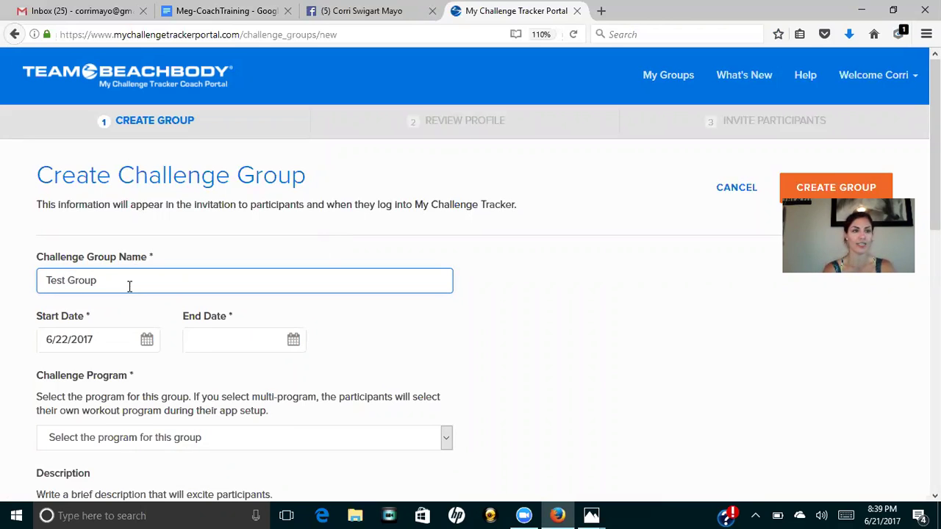
{"action": "left_click", "coordinate": [140, 352]}
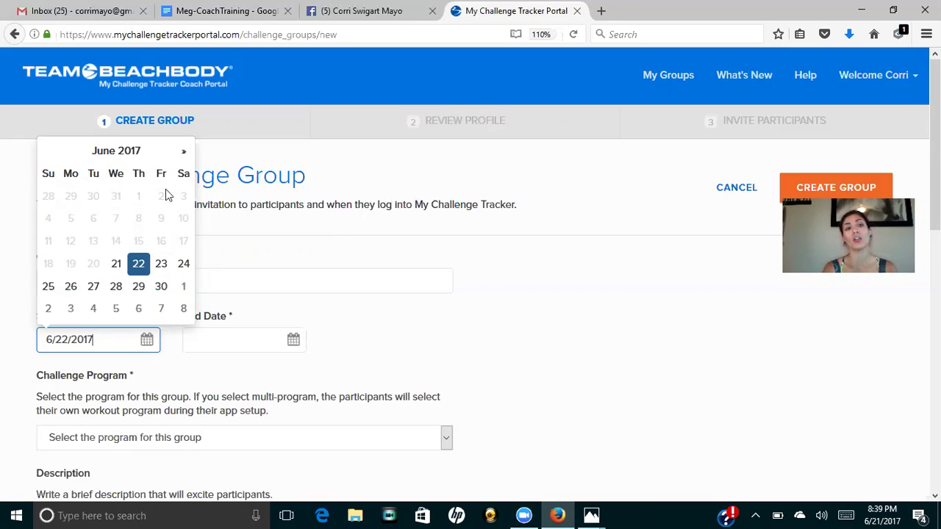
Set the challenge to run from July 10, 2017 to August 7, 2017.
{"action": "left_click", "coordinate": [183, 156]}
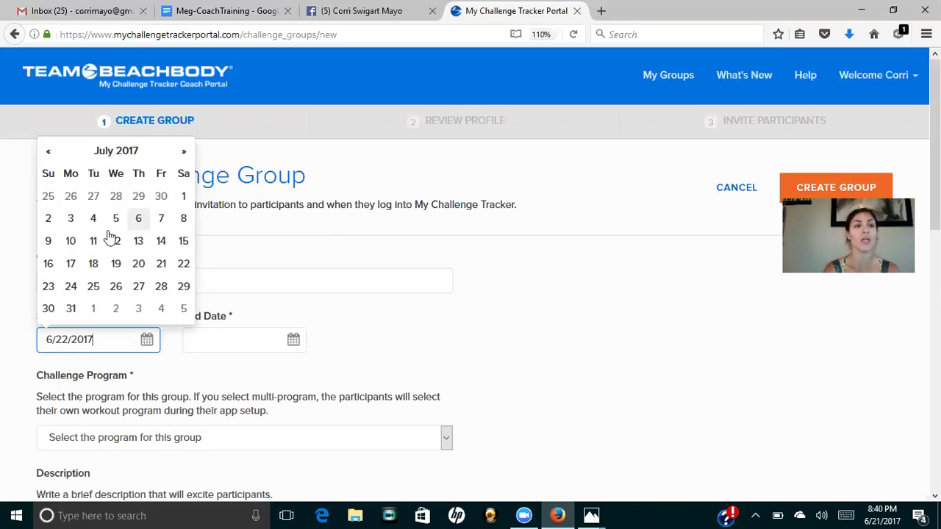
{"action": "left_click", "coordinate": [73, 241]}
{"action": "left_click", "coordinate": [272, 342]}
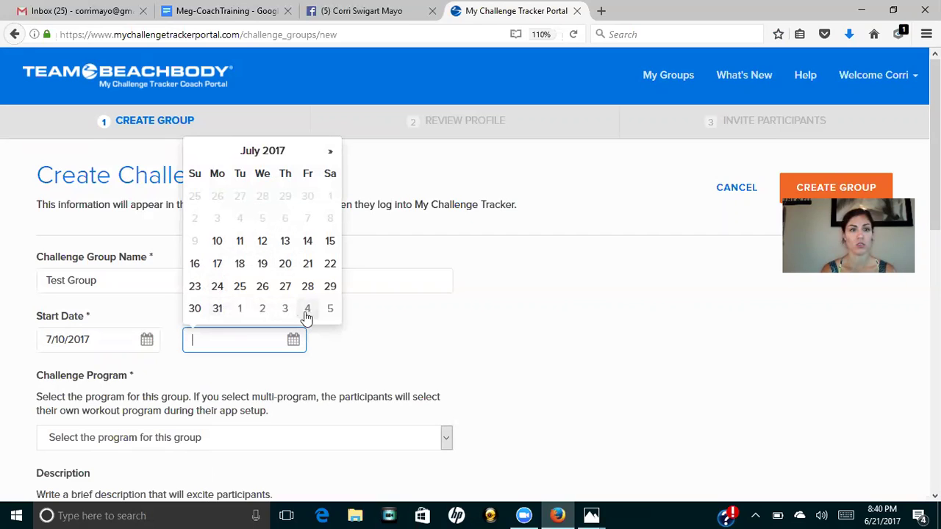
{"action": "left_click", "coordinate": [332, 153]}
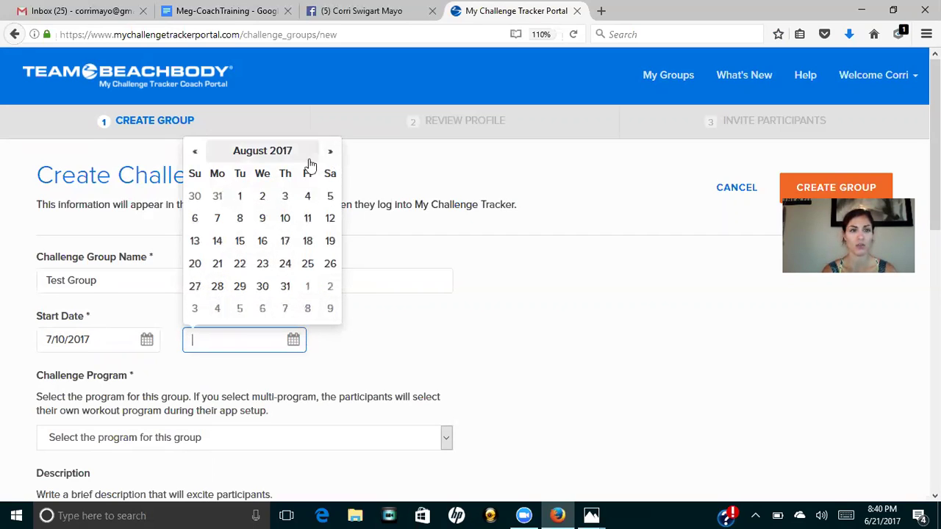
{"action": "left_click", "coordinate": [216, 218]}
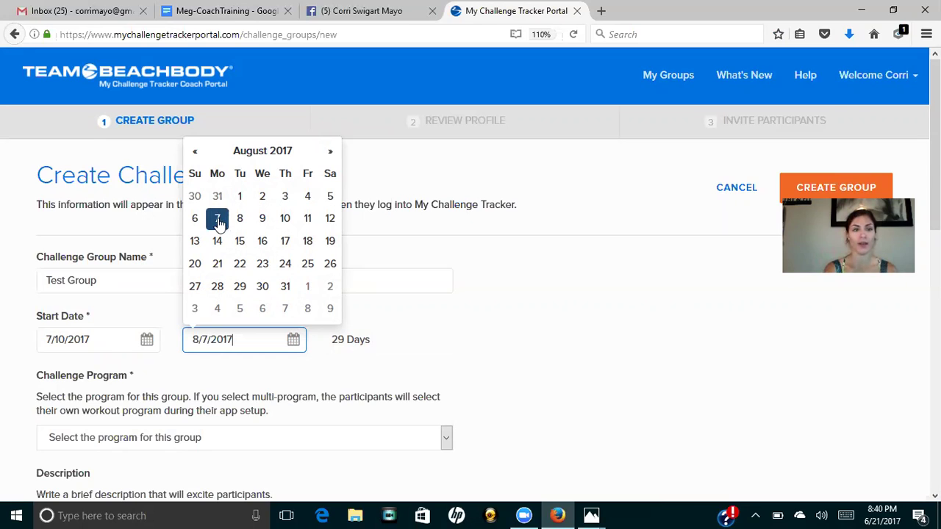
{"action": "left_click", "coordinate": [456, 300]}
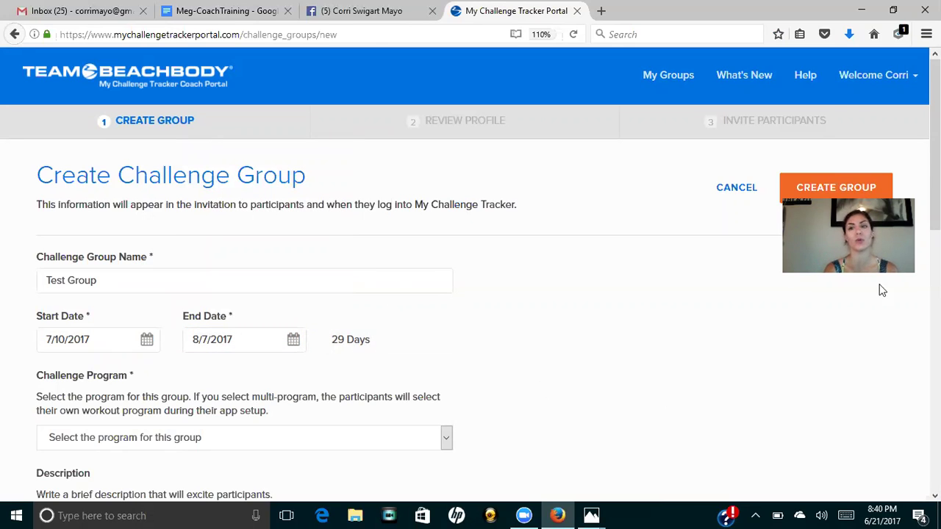
Choose Multi-Program as Test Group's challenge program, leaving the description blank.
{"action": "left_click_drag", "start_coordinate": [934, 162], "coordinate": [934, 219]}
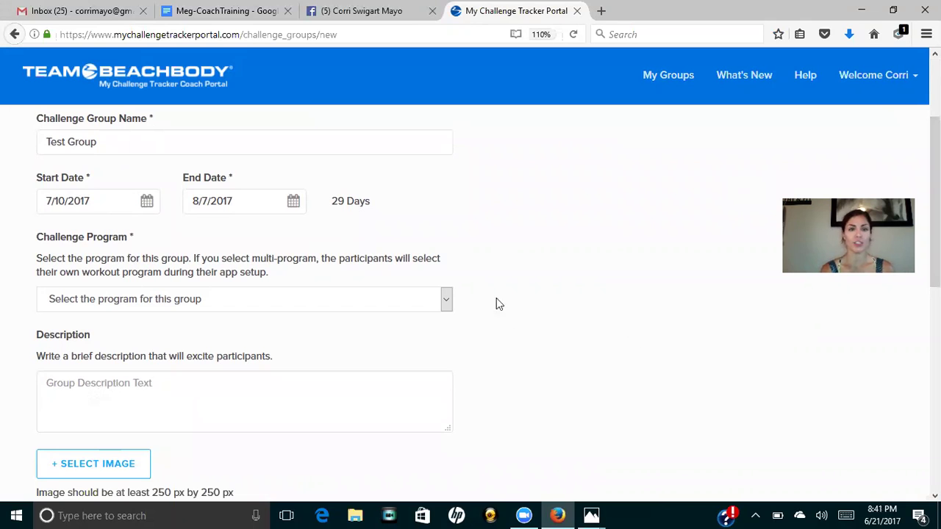
{"action": "left_click", "coordinate": [448, 298]}
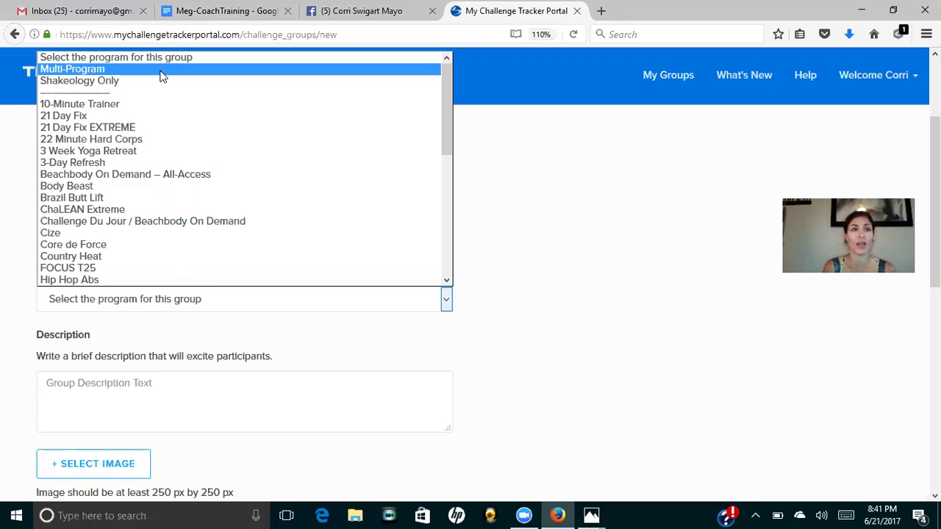
{"action": "left_click", "coordinate": [161, 71]}
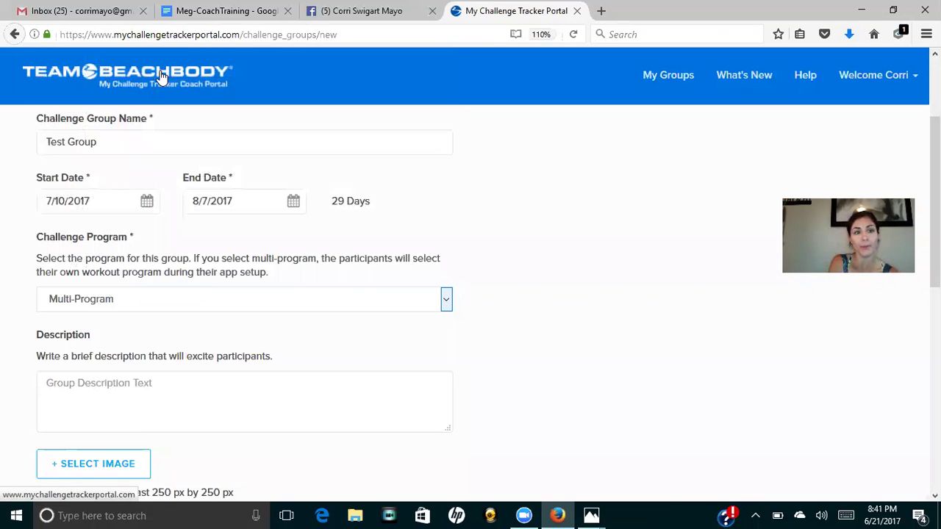
{"action": "left_click", "coordinate": [265, 391]}
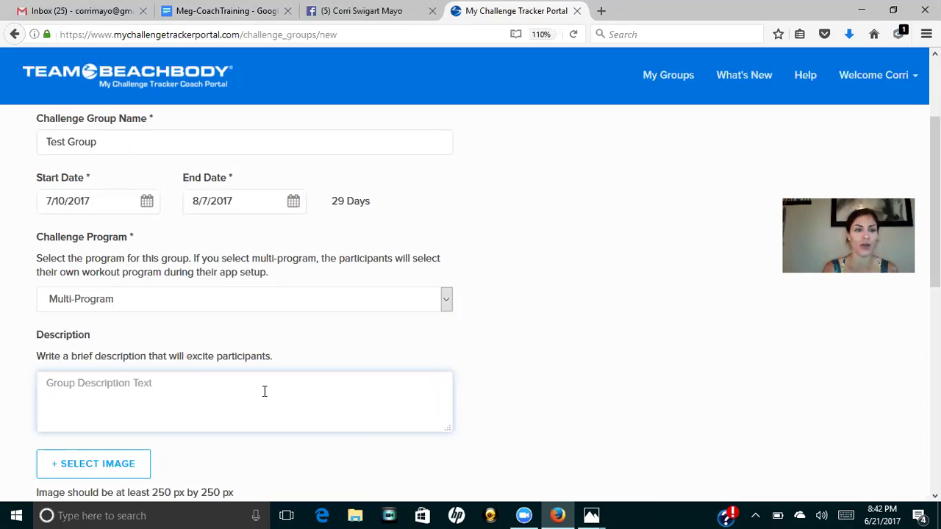
{"action": "left_click", "coordinate": [141, 467]}
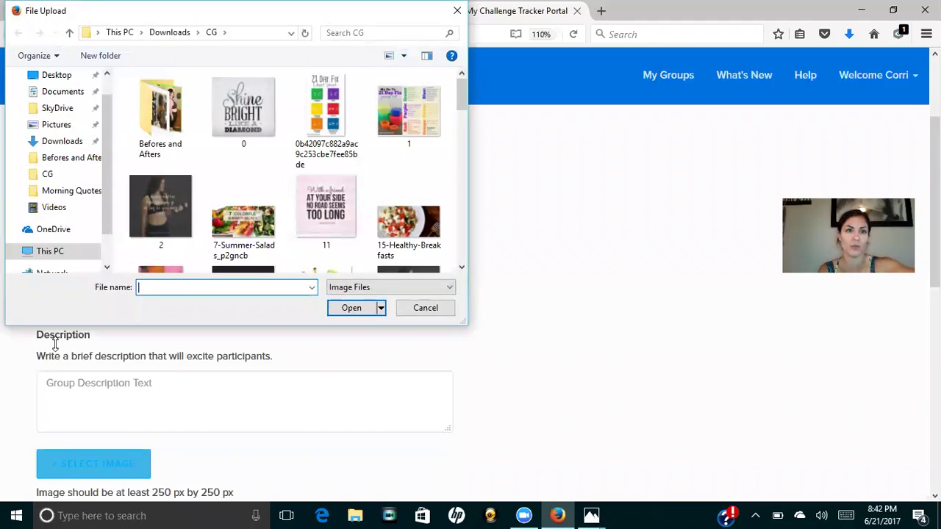
Upload Shine Bright Like a Diamond image 0 as the group picture, shift it slightly left, and save.
{"action": "left_click", "coordinate": [214, 104]}
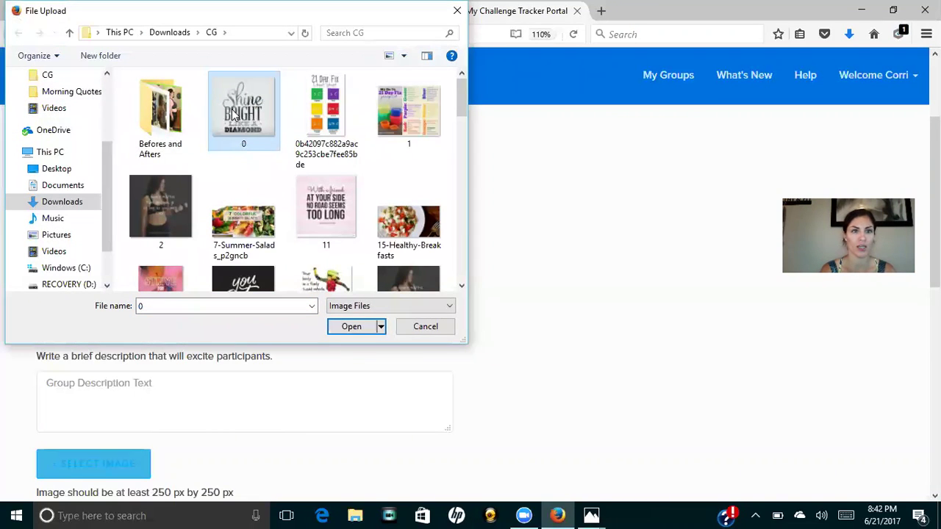
{"action": "double_click", "coordinate": [232, 114]}
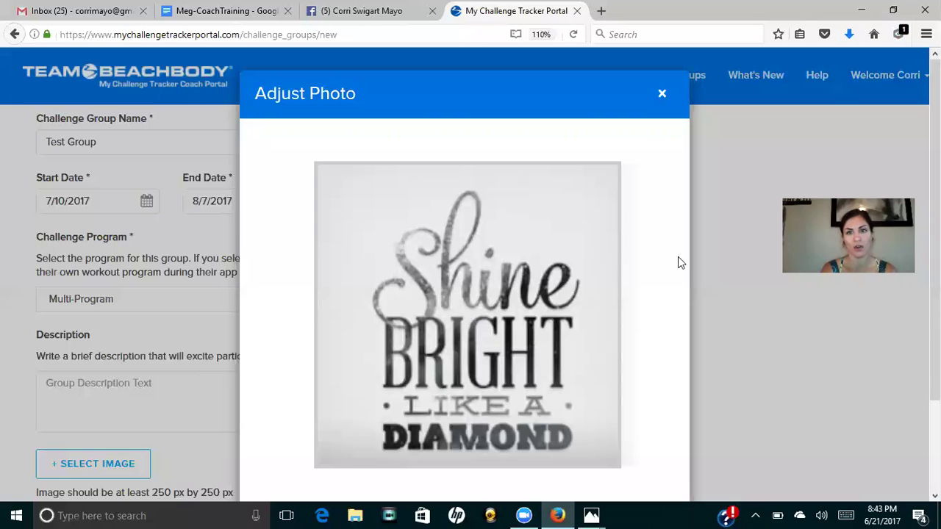
{"action": "scroll", "coordinate": [640, 316], "scroll_direction": "down", "scroll_amount": 1}
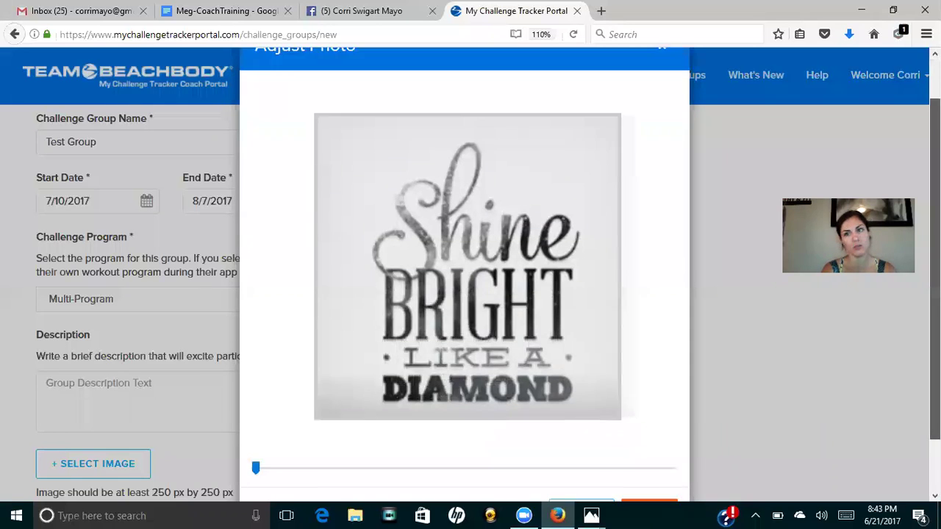
{"action": "scroll", "coordinate": [607, 249], "scroll_direction": "down", "scroll_amount": 1}
{"action": "left_click", "coordinate": [256, 430]}
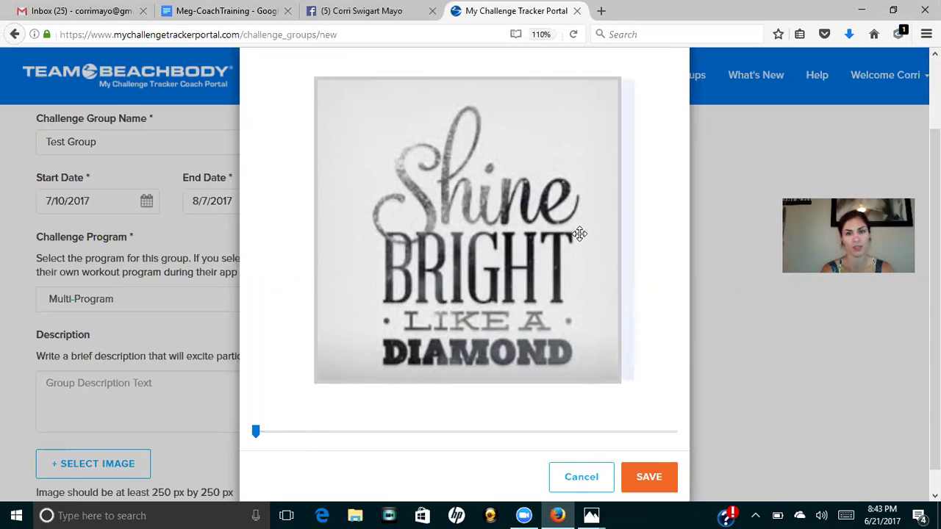
{"action": "left_click_drag", "start_coordinate": [594, 214], "coordinate": [574, 213]}
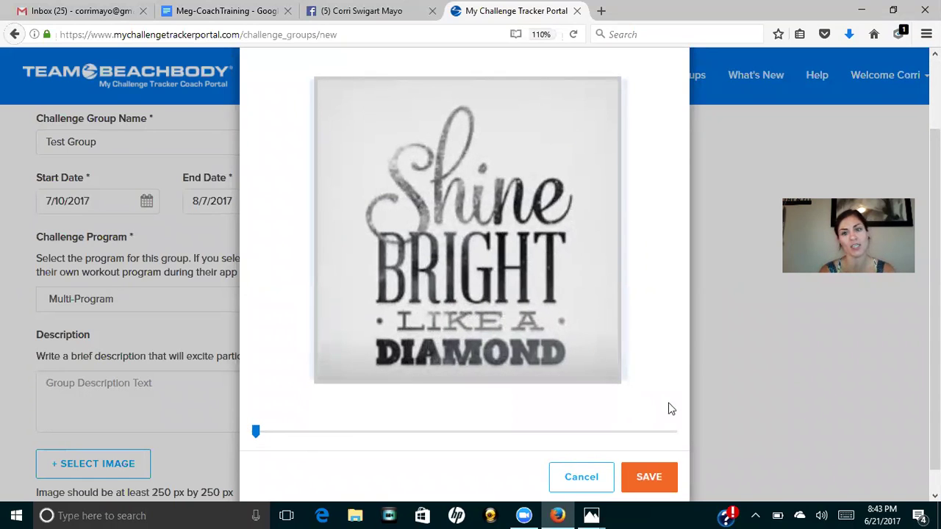
{"action": "left_click", "coordinate": [662, 477]}
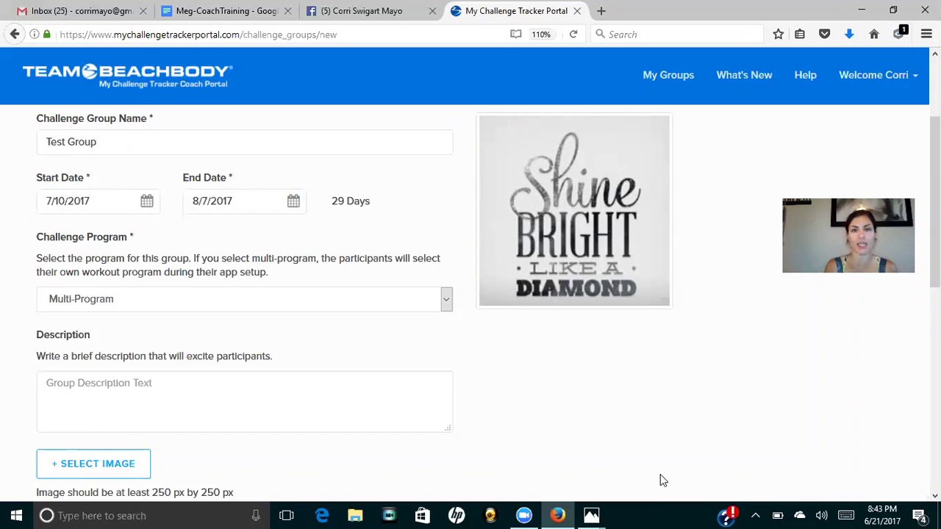
{"action": "scroll", "coordinate": [660, 474], "scroll_direction": "down", "scroll_amount": 5}
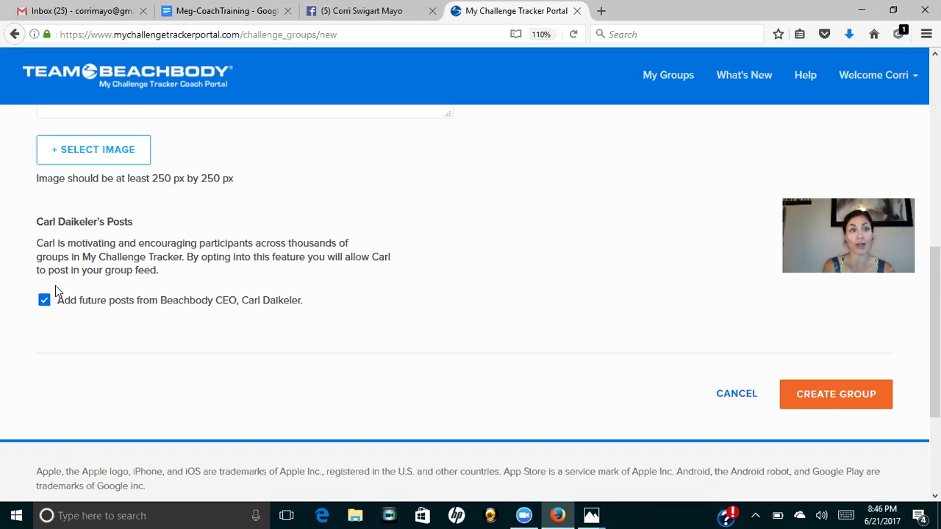
Create Test Group, review the coach profile, and continue to the Invite Participants page.
{"action": "left_click", "coordinate": [823, 397]}
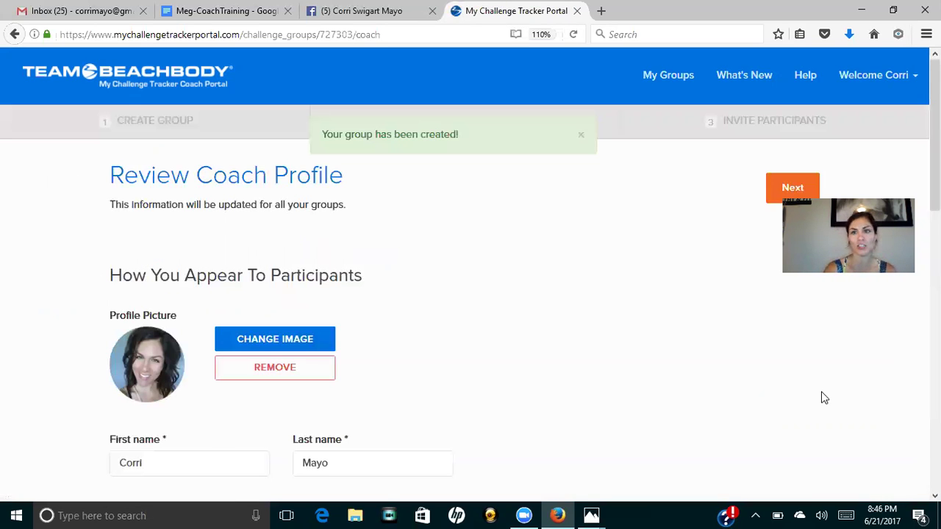
{"action": "scroll", "coordinate": [824, 398], "scroll_direction": "down", "scroll_amount": 6}
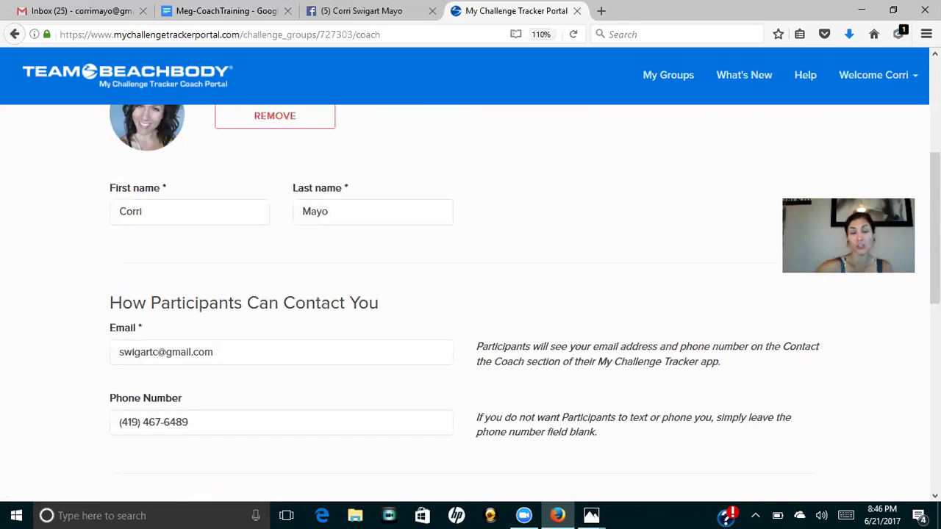
{"action": "scroll", "coordinate": [525, 305], "scroll_direction": "down", "scroll_amount": 5}
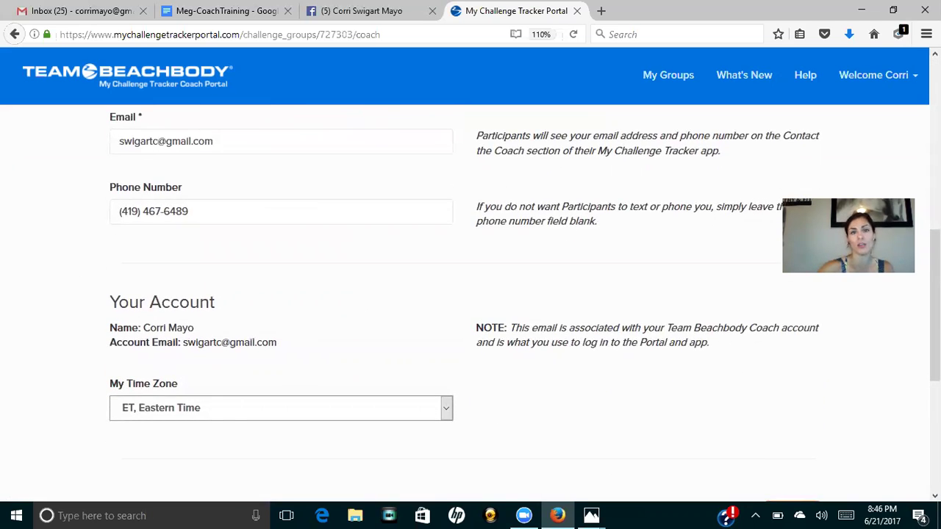
{"action": "scroll", "coordinate": [470, 301], "scroll_direction": "up", "scroll_amount": 5}
{"action": "scroll", "coordinate": [471, 294], "scroll_direction": "down", "scroll_amount": 5}
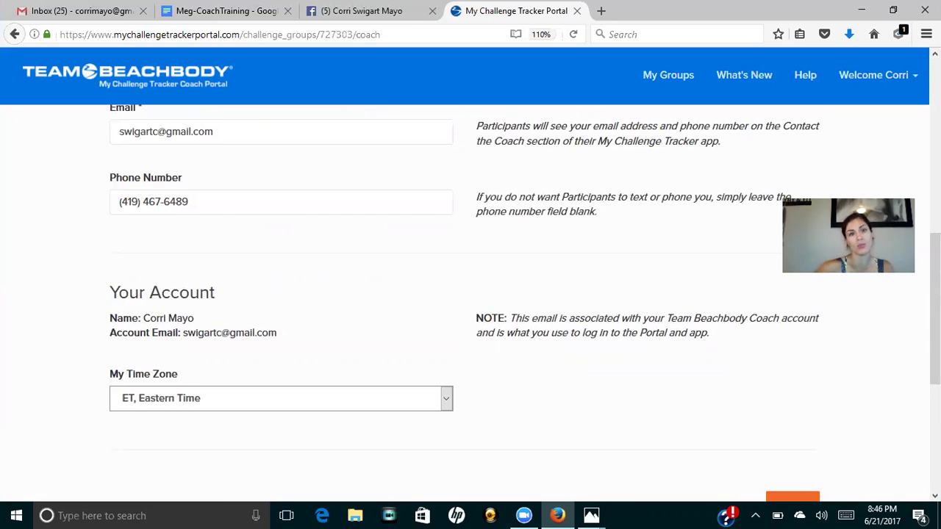
{"action": "scroll", "coordinate": [470, 302], "scroll_direction": "up", "scroll_amount": 12}
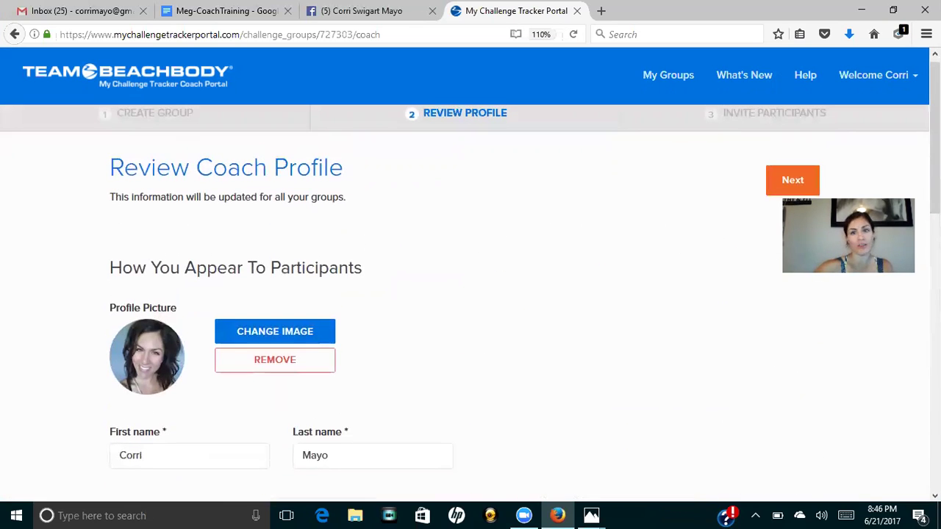
{"action": "left_click", "coordinate": [801, 183]}
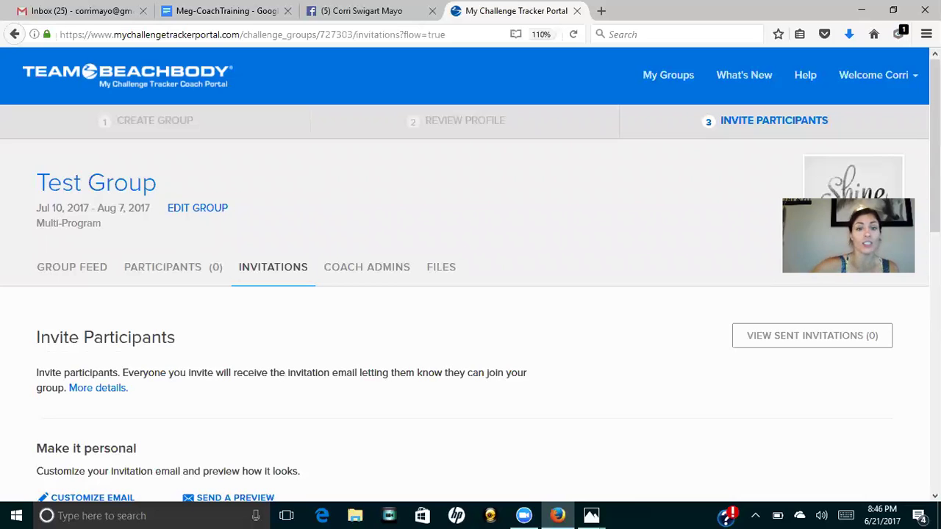
Draw invitees from the A Stronger YOU <3 - Jun 2017 group and browse its 52 invites.
{"action": "scroll", "coordinate": [470, 294], "scroll_direction": "down", "scroll_amount": 3}
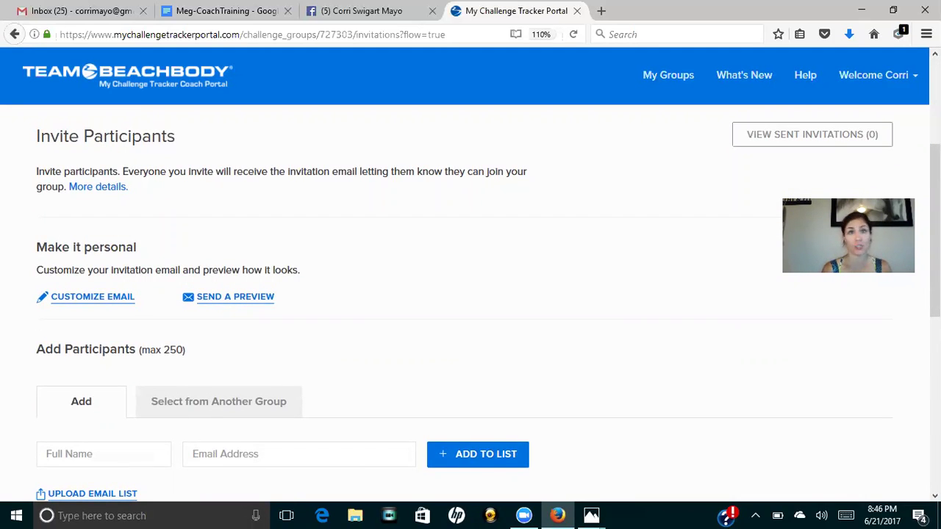
{"action": "scroll", "coordinate": [471, 294], "scroll_direction": "down", "scroll_amount": 2}
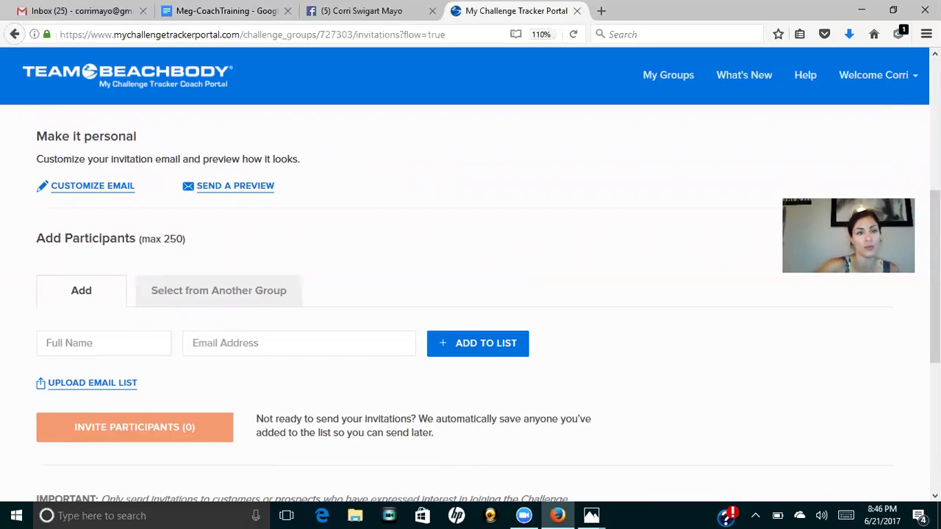
{"action": "left_click", "coordinate": [246, 296]}
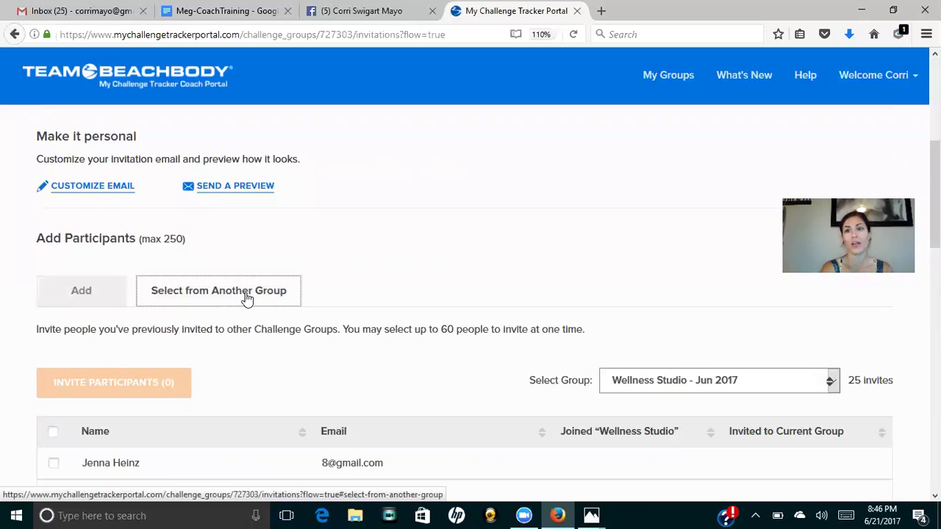
{"action": "left_click", "coordinate": [680, 381]}
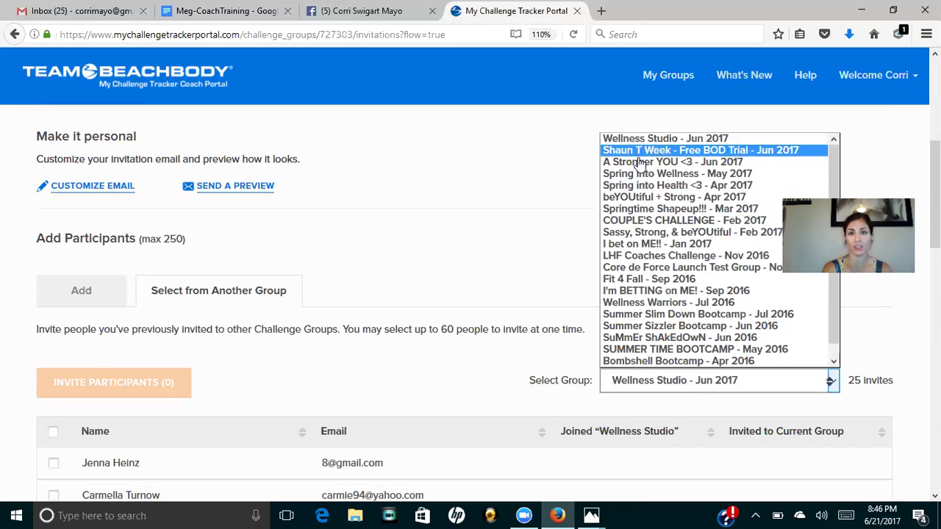
{"action": "left_click", "coordinate": [645, 162]}
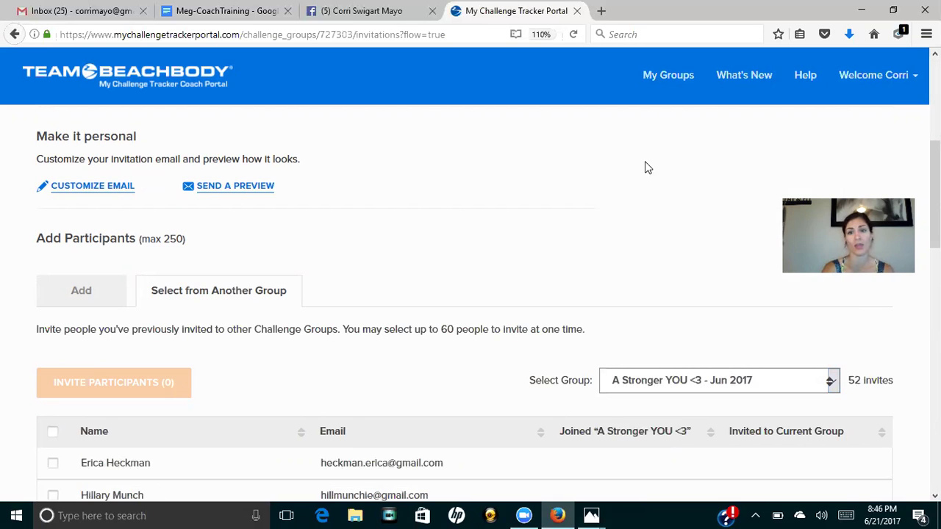
{"action": "scroll", "coordinate": [470, 294], "scroll_direction": "down", "scroll_amount": 8}
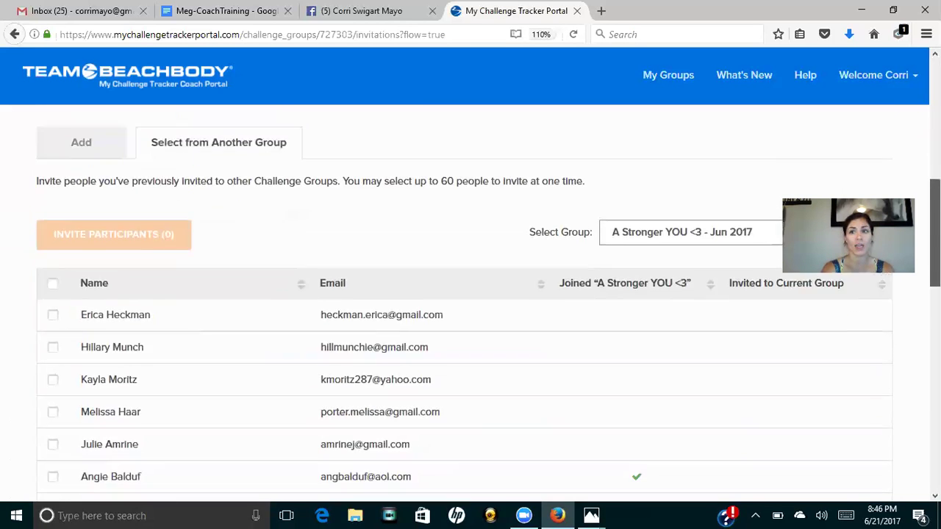
{"action": "scroll", "coordinate": [403, 310], "scroll_direction": "down", "scroll_amount": 3}
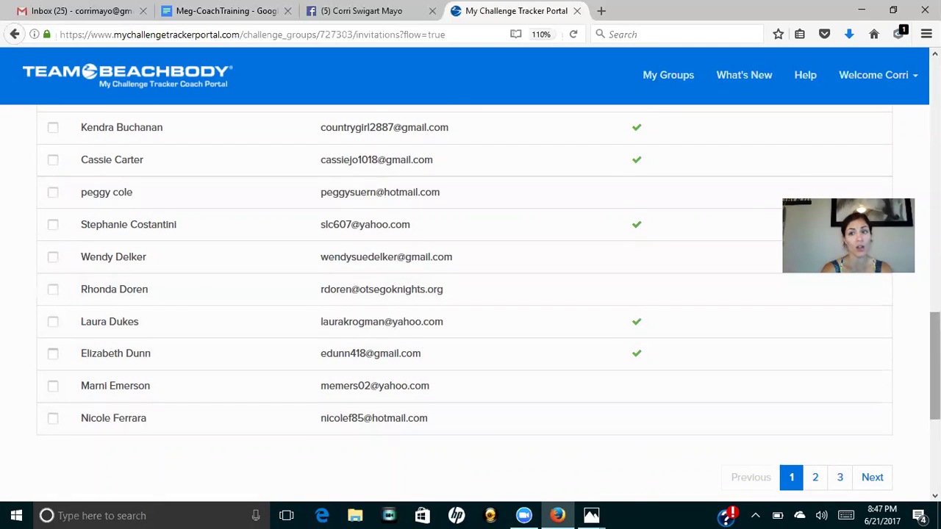
{"action": "left_click_drag", "start_coordinate": [935, 366], "coordinate": [935, 169]}
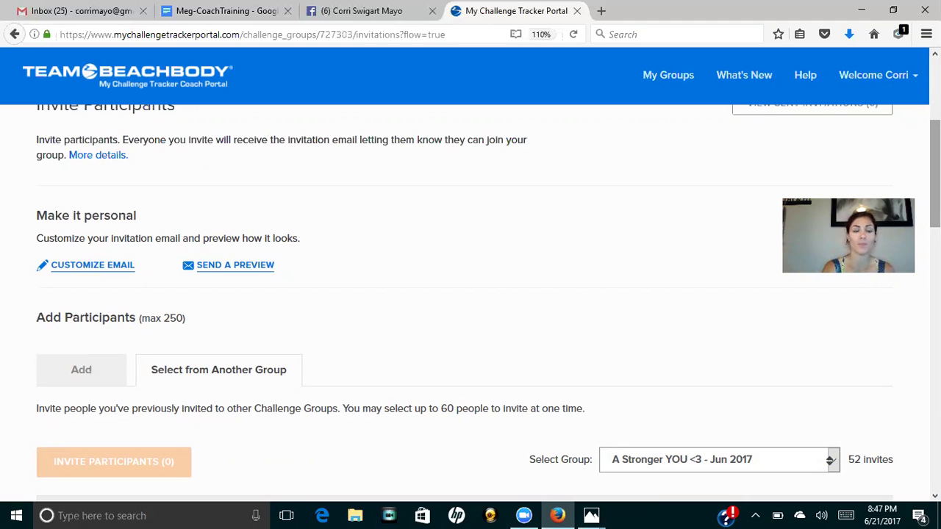
Switch back to adding participants individually by full name and email address.
{"action": "left_click", "coordinate": [98, 375]}
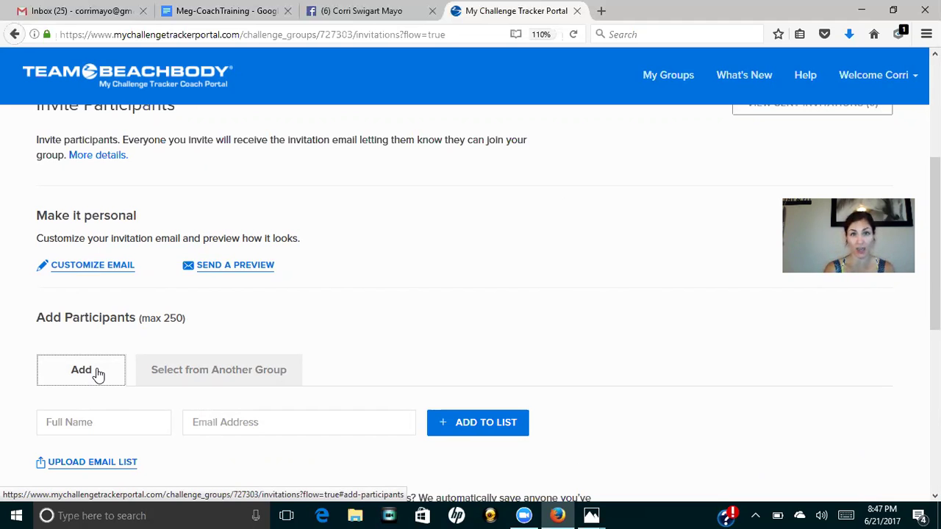
{"action": "left_click", "coordinate": [104, 423]}
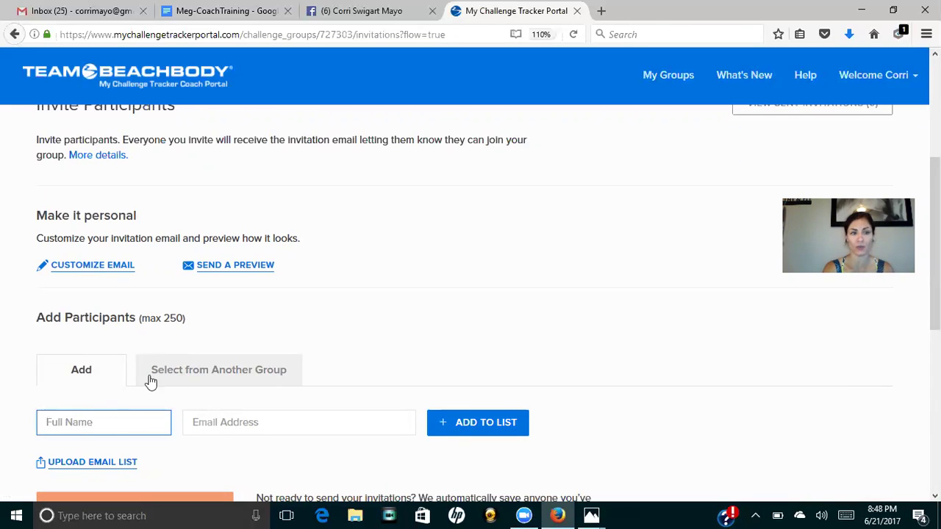
{"action": "left_click", "coordinate": [259, 426]}
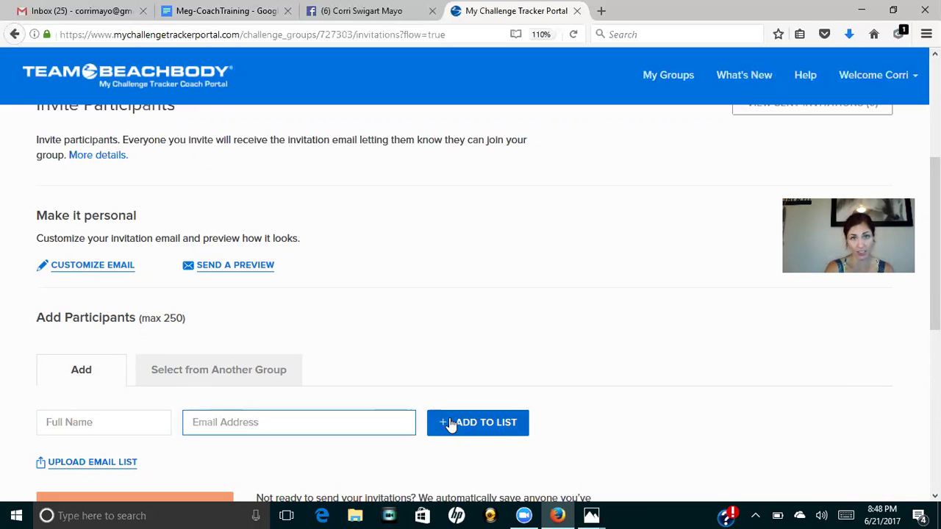
Delete the default welcome message and the closing-line email address from the invitation email.
{"action": "left_click", "coordinate": [110, 269]}
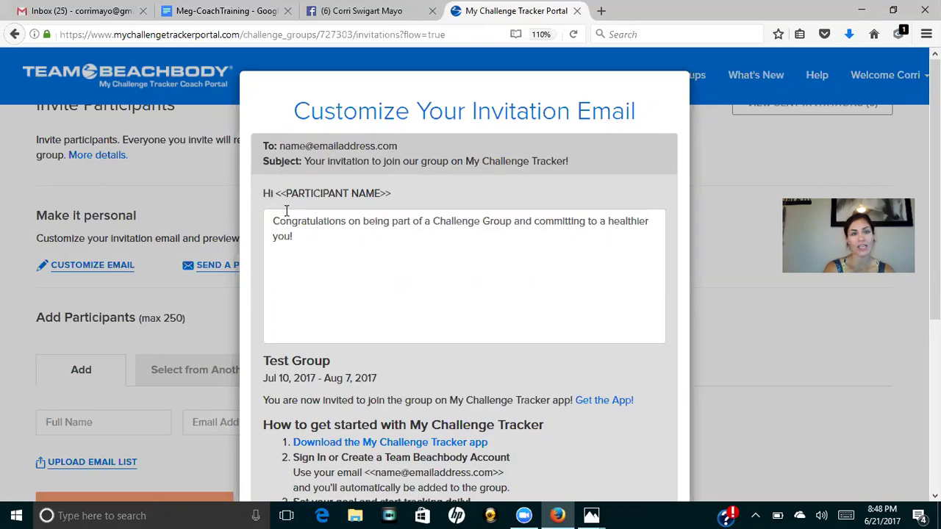
{"action": "left_click_drag", "start_coordinate": [326, 240], "coordinate": [266, 205]}
{"action": "key", "text": "BackSpace"}
{"action": "scroll", "coordinate": [259, 211], "scroll_direction": "down", "scroll_amount": 3}
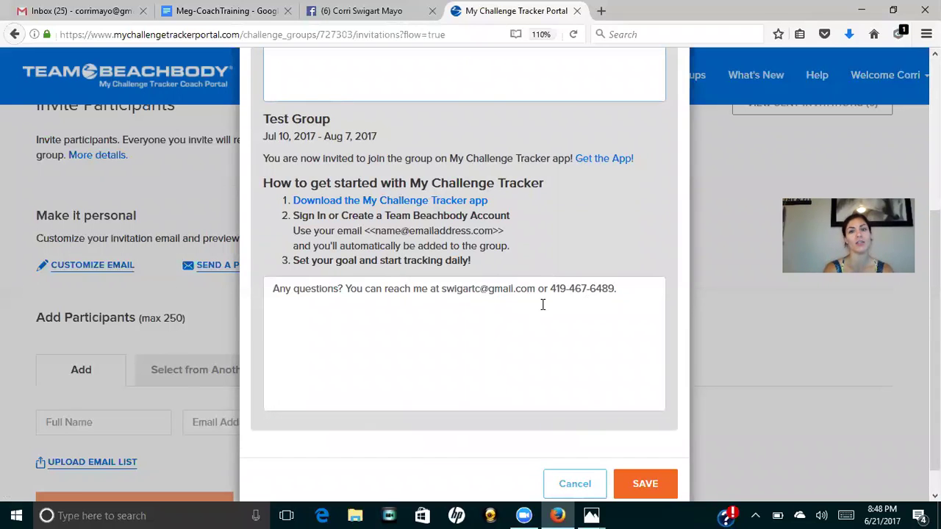
{"action": "left_click_drag", "start_coordinate": [548, 288], "coordinate": [445, 286]}
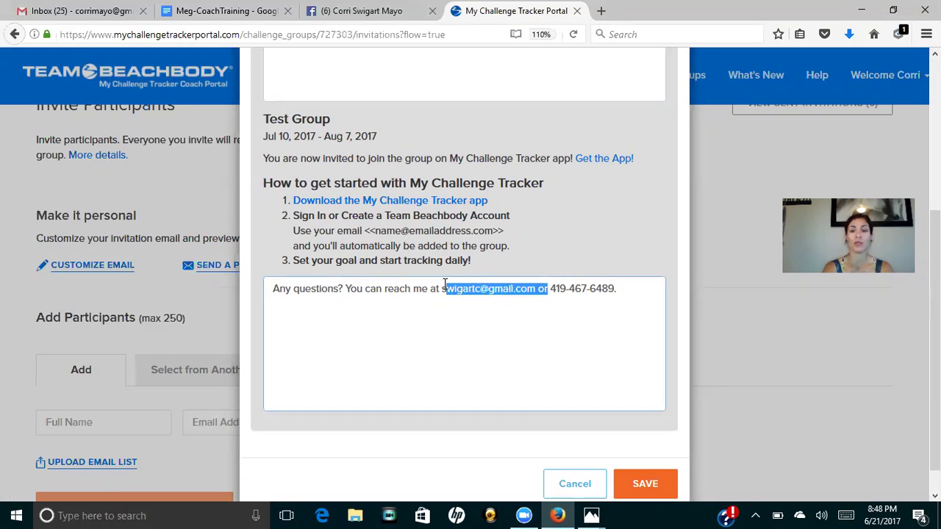
{"action": "key", "text": "BackSpace"}
{"action": "key", "text": "BackSpace"}
{"action": "key", "text": "BackSpace"}
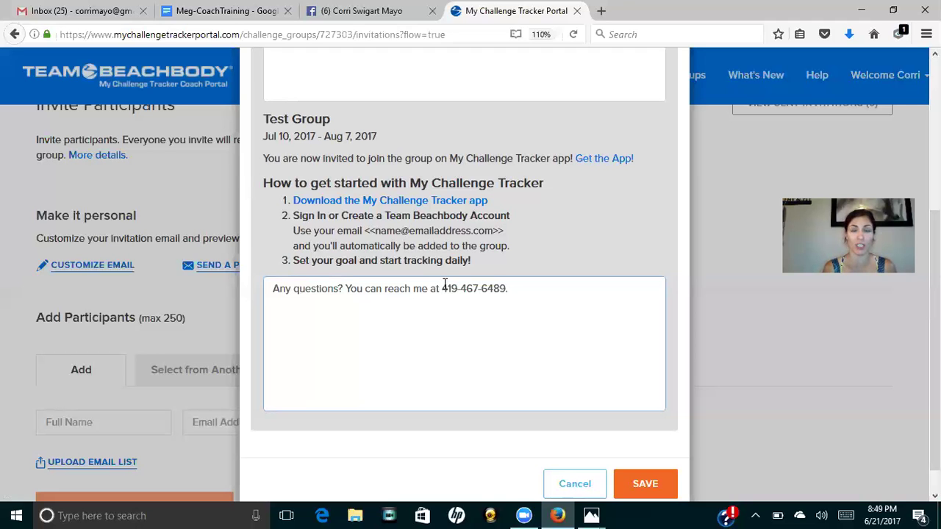
Write the message 'I am super excited to get started with you this week girl! Do you have any questions'.
{"action": "scroll", "coordinate": [444, 284], "scroll_direction": "up", "scroll_amount": 5}
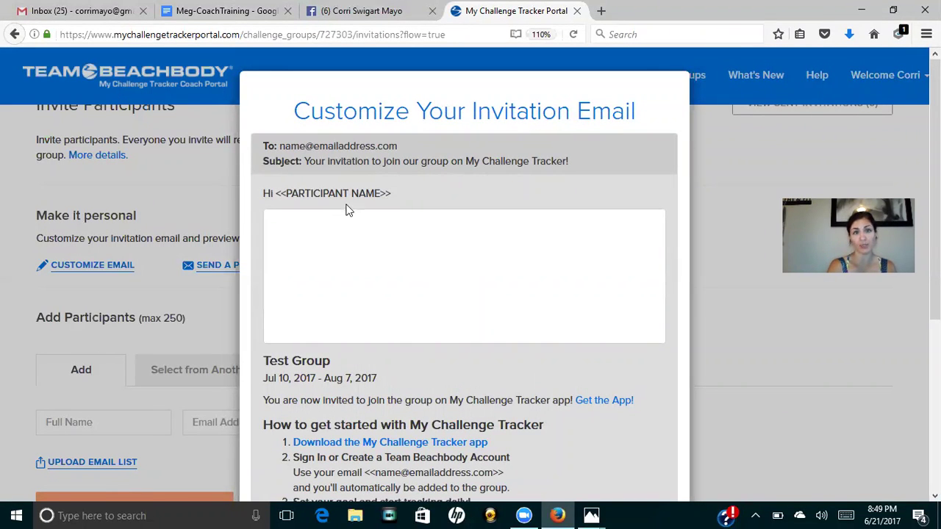
{"action": "left_click", "coordinate": [346, 243]}
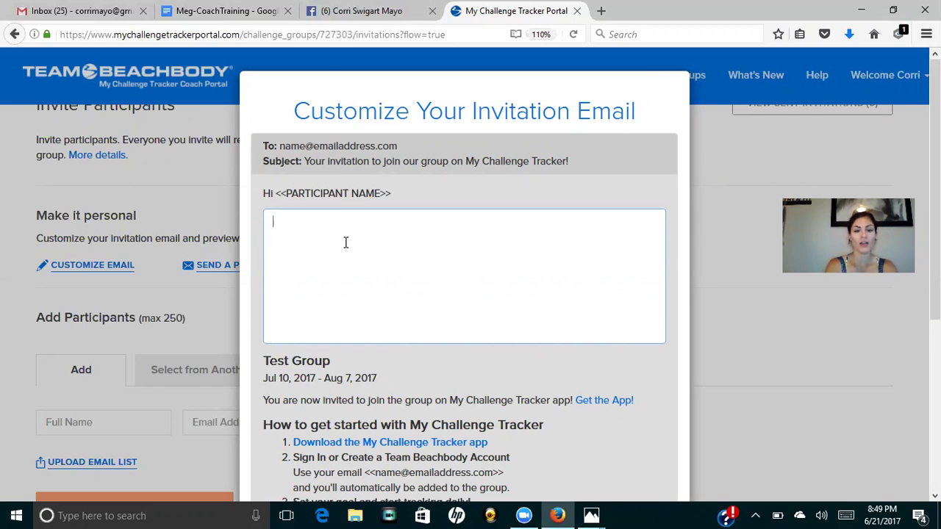
{"action": "type", "text": "I am super exc"}
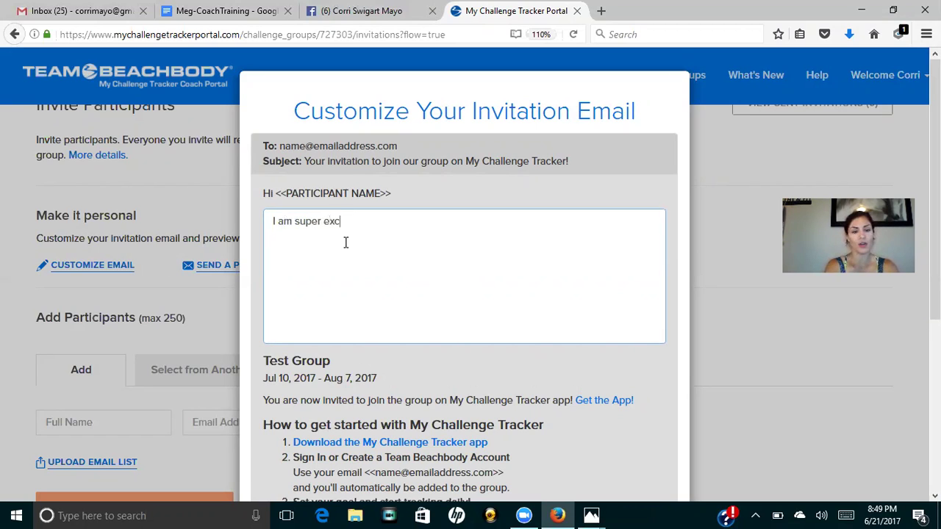
{"action": "type", "text": "ited to get start"}
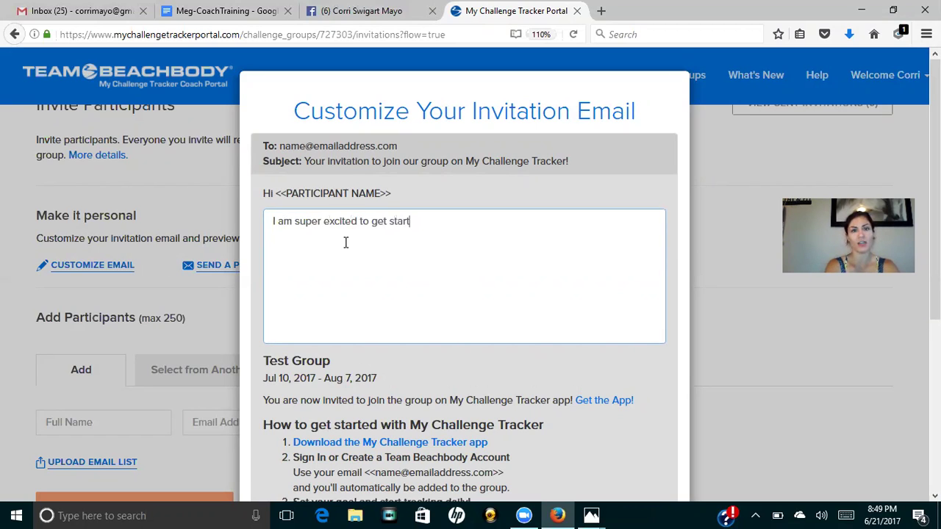
{"action": "type", "text": "ed with you this we"}
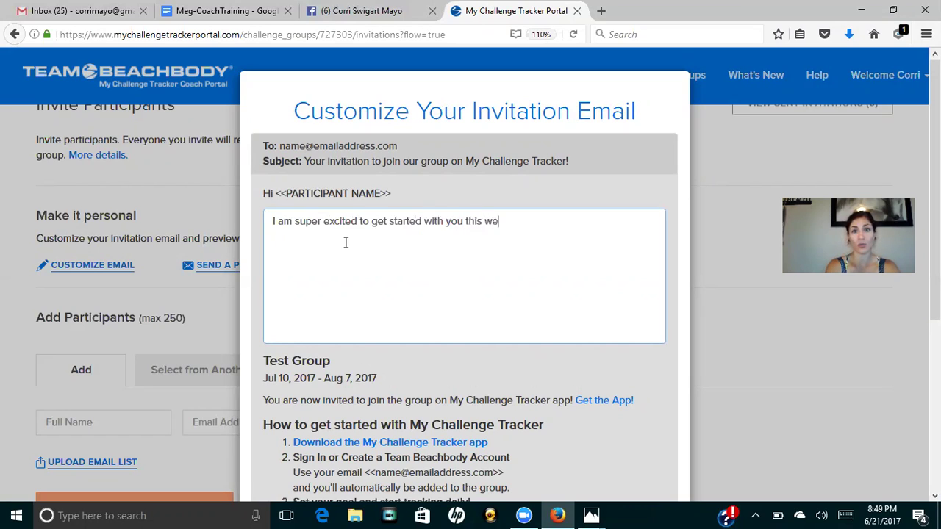
{"action": "type", "text": "ek girl!"}
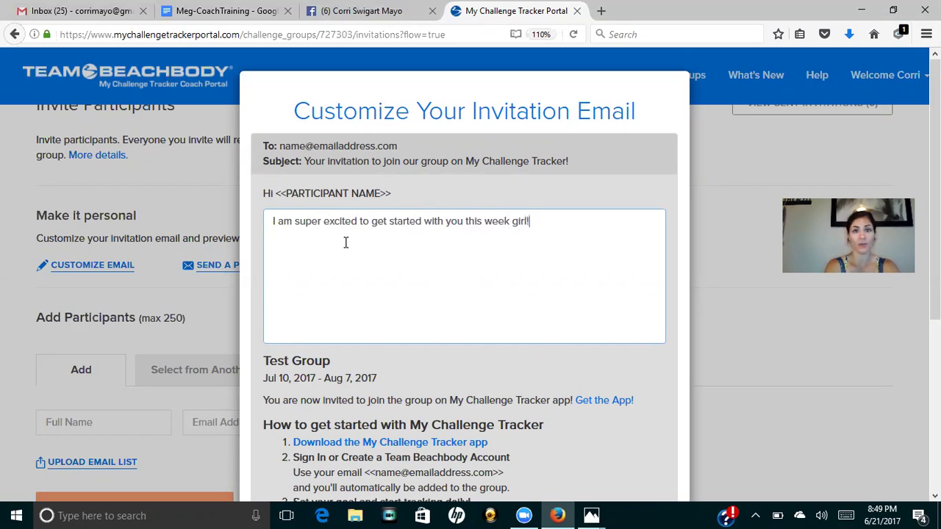
{"action": "type", "text": "  Do you have a"}
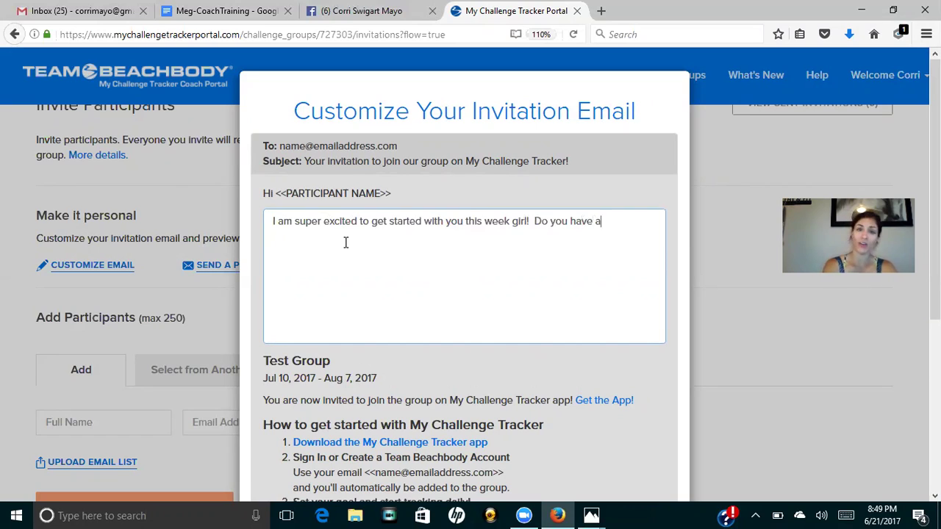
{"action": "type", "text": "ny questio"}
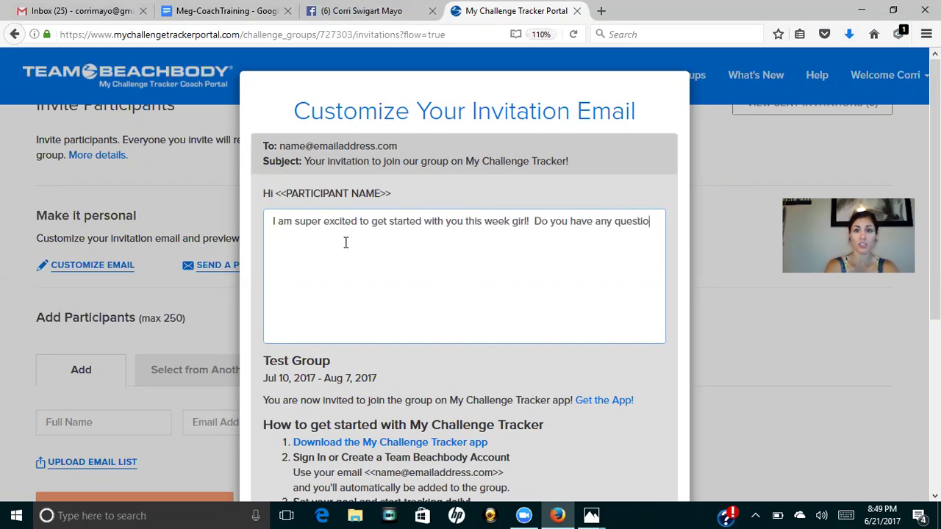
{"action": "type", "text": "ns before we "}
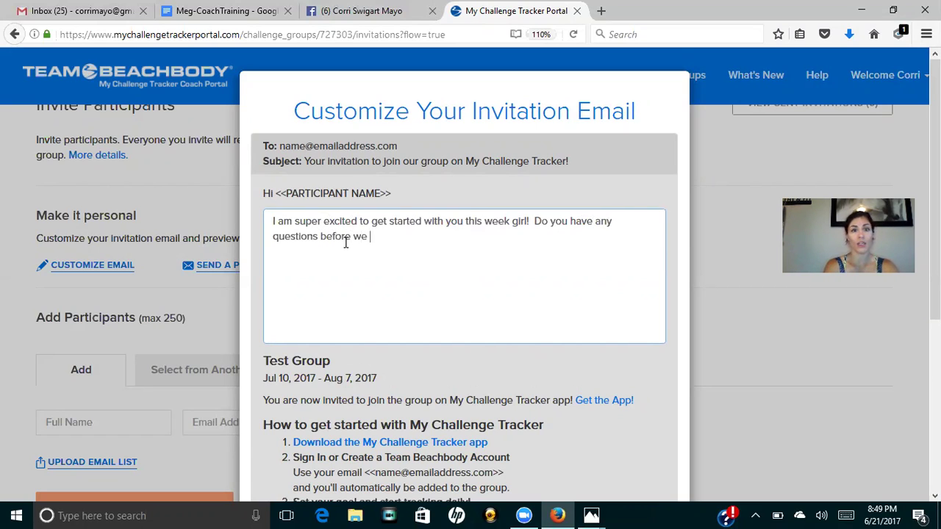
{"action": "type", "text": "get started?!"}
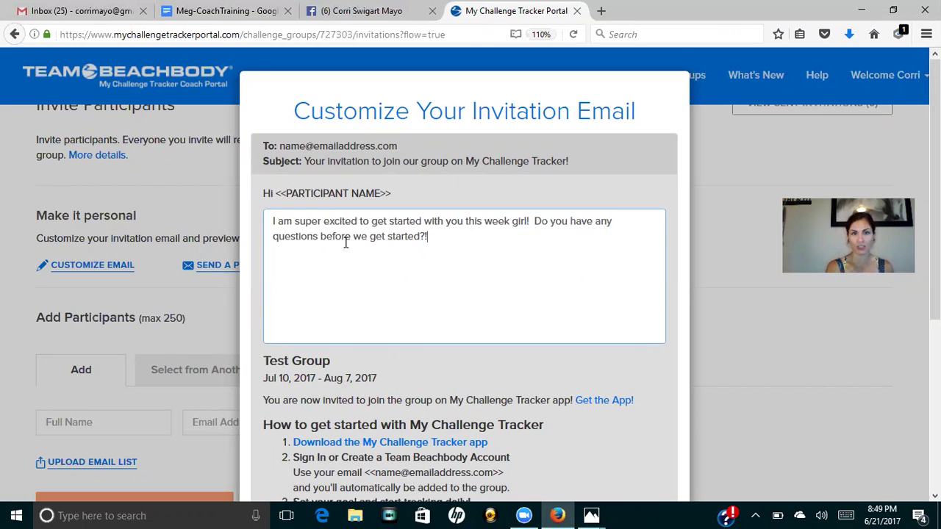
{"action": "scroll", "coordinate": [665, 298], "scroll_direction": "down", "scroll_amount": 3}
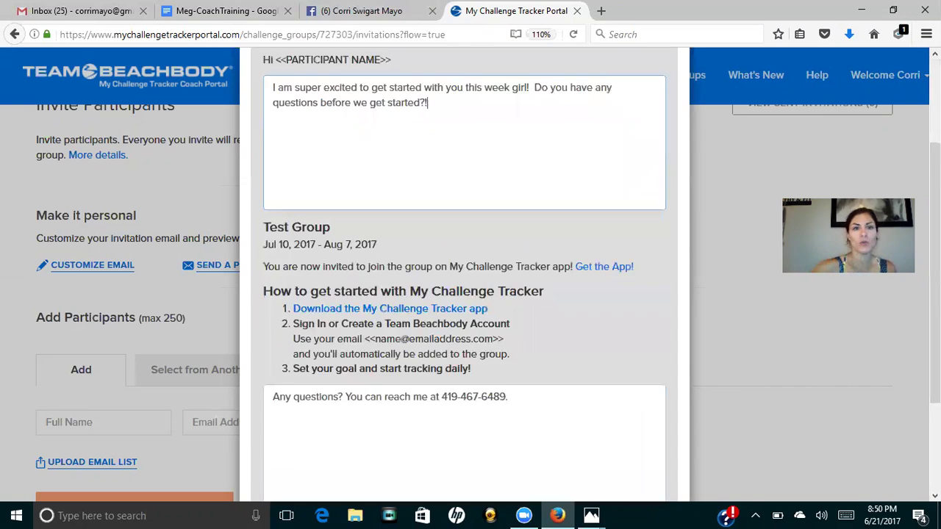
{"action": "scroll", "coordinate": [465, 294], "scroll_direction": "down", "scroll_amount": 3}
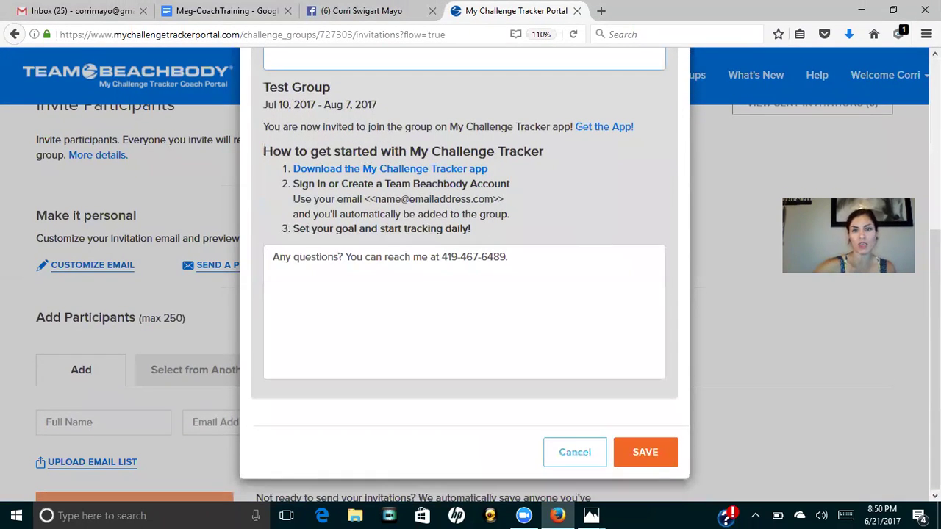
Save the customized invitation email and return to the Add Participants section.
{"action": "left_click", "coordinate": [645, 452]}
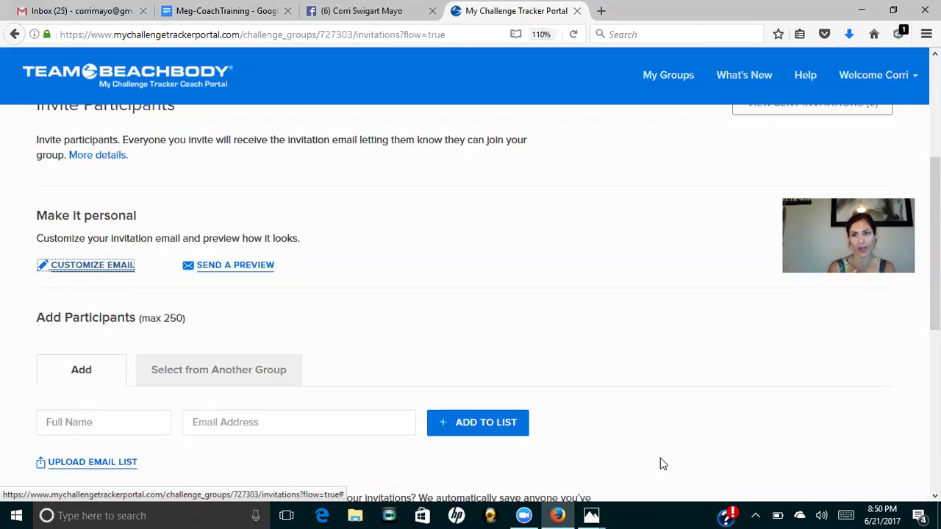
{"action": "scroll", "coordinate": [660, 463], "scroll_direction": "down", "scroll_amount": 3}
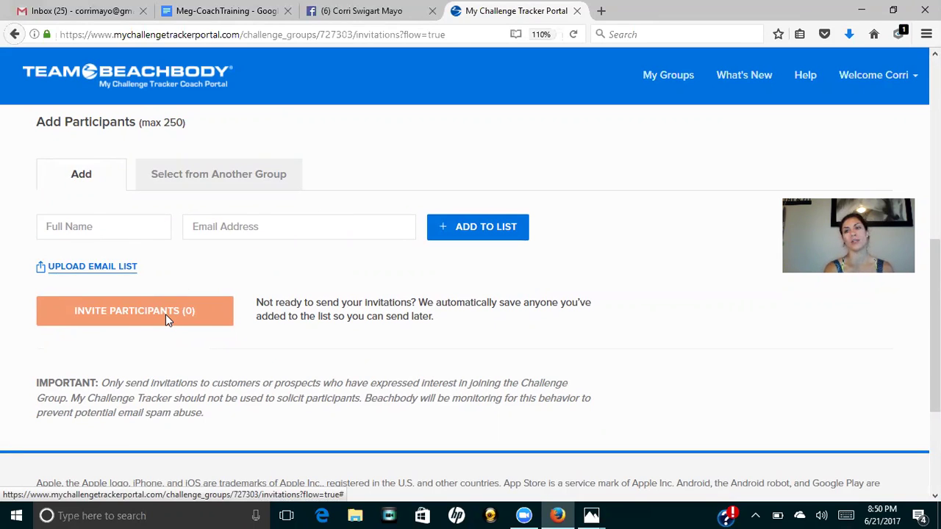
Add a participant's full name and e-mail address to the list and send their invitation.
{"action": "left_click", "coordinate": [136, 231]}
{"action": "key", "text": "Tab"}
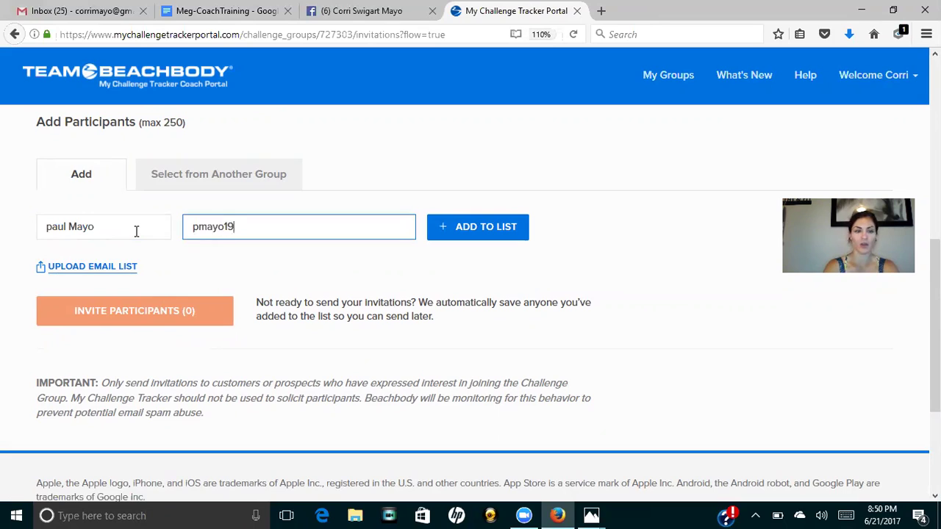
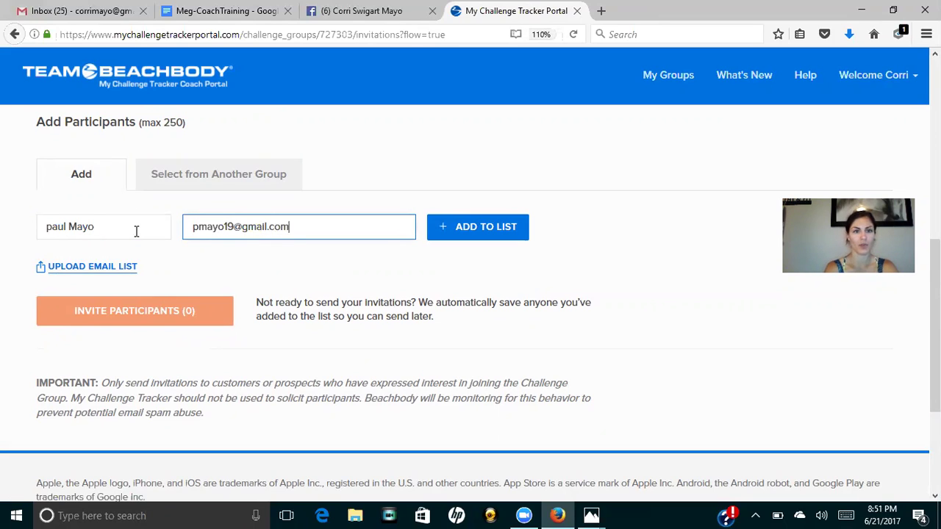
{"action": "left_click", "coordinate": [450, 224]}
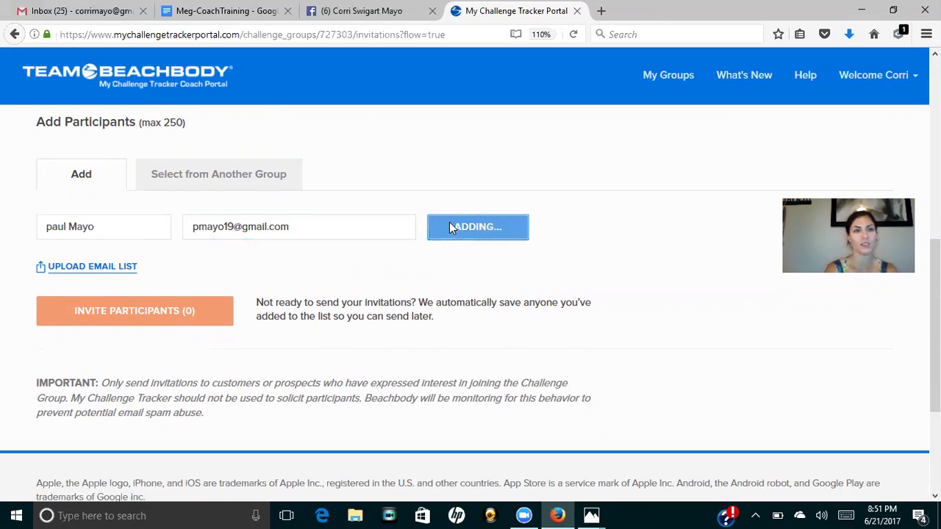
{"action": "left_click", "coordinate": [153, 350]}
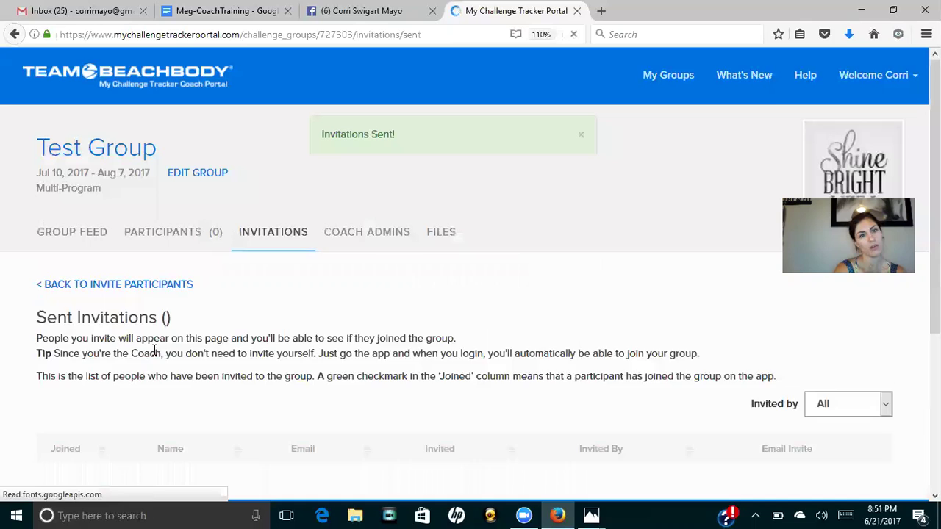
{"action": "scroll", "coordinate": [153, 350], "scroll_direction": "down", "scroll_amount": 3}
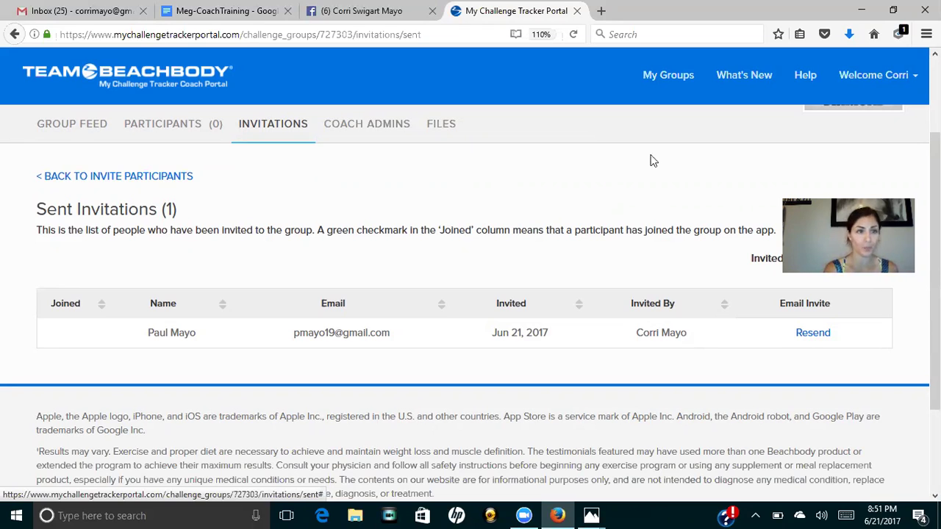
Go to Test Group's Group Feed and open an empty Add Post box.
{"action": "left_click", "coordinate": [89, 125]}
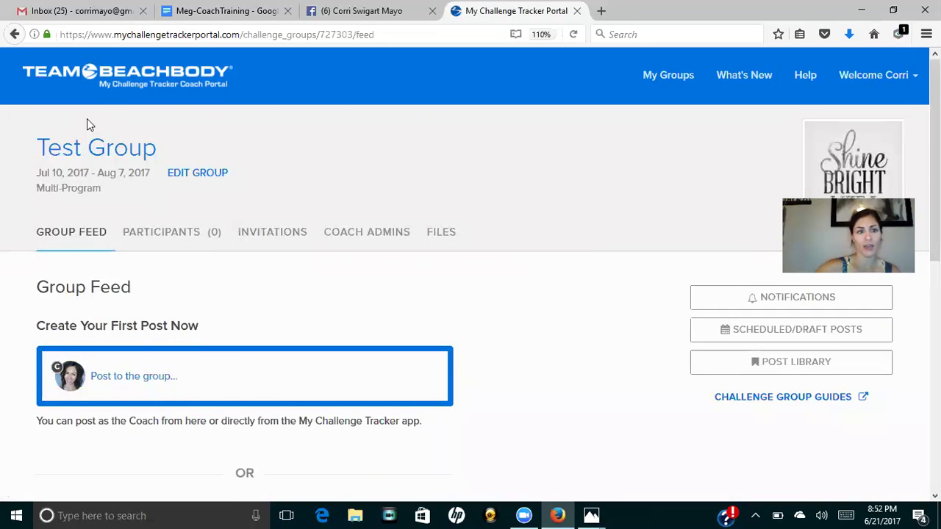
{"action": "scroll", "coordinate": [86, 125], "scroll_direction": "down", "scroll_amount": 2}
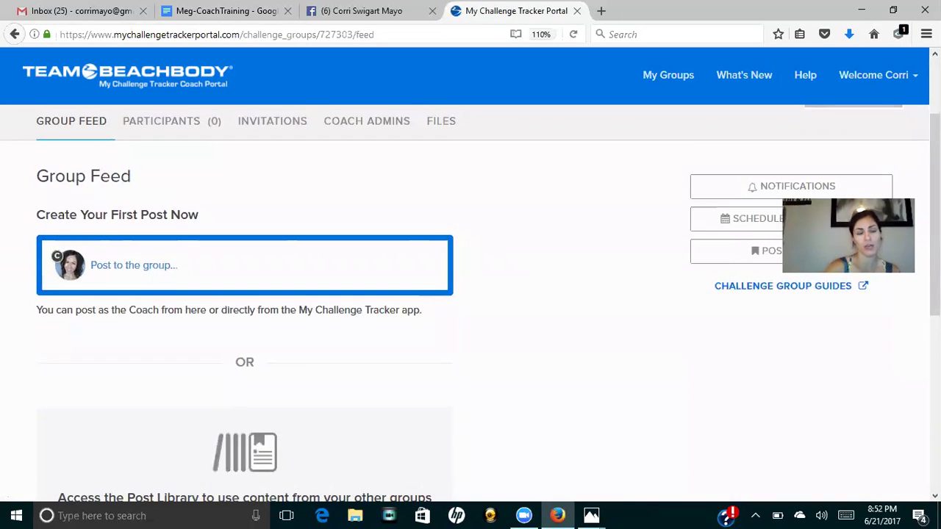
{"action": "left_click", "coordinate": [258, 260]}
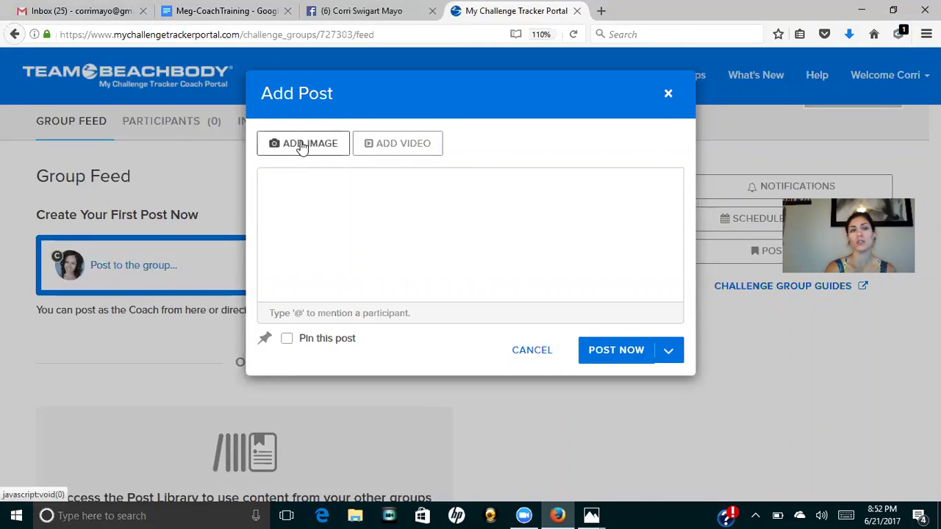
{"action": "left_click", "coordinate": [319, 192]}
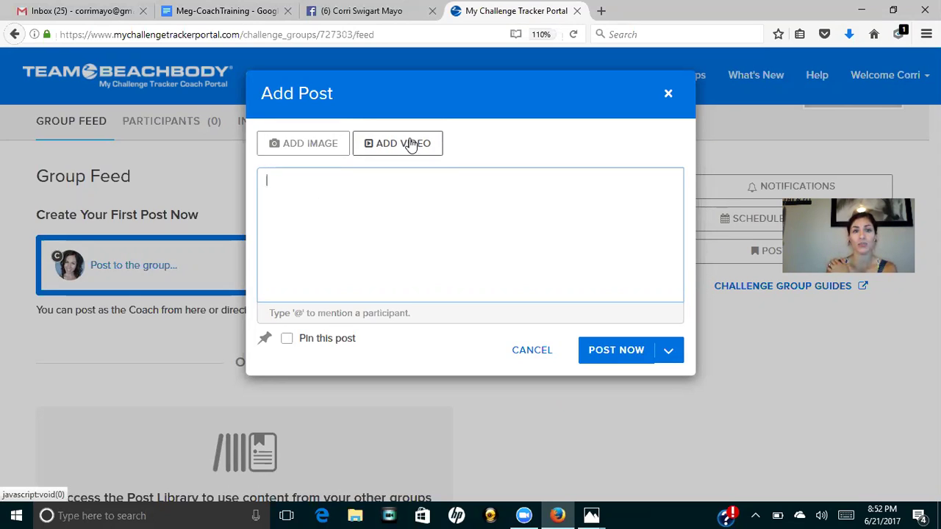
{"action": "left_click", "coordinate": [411, 143]}
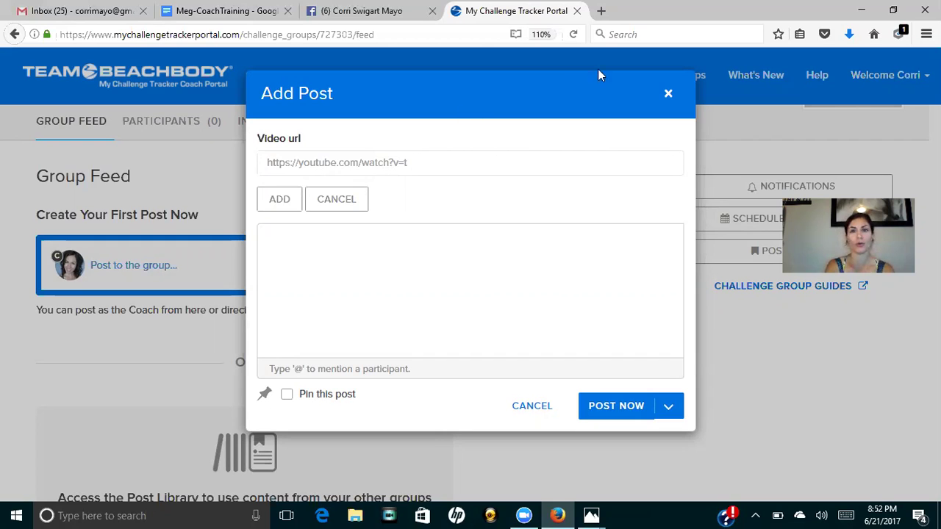
{"action": "left_click", "coordinate": [332, 199]}
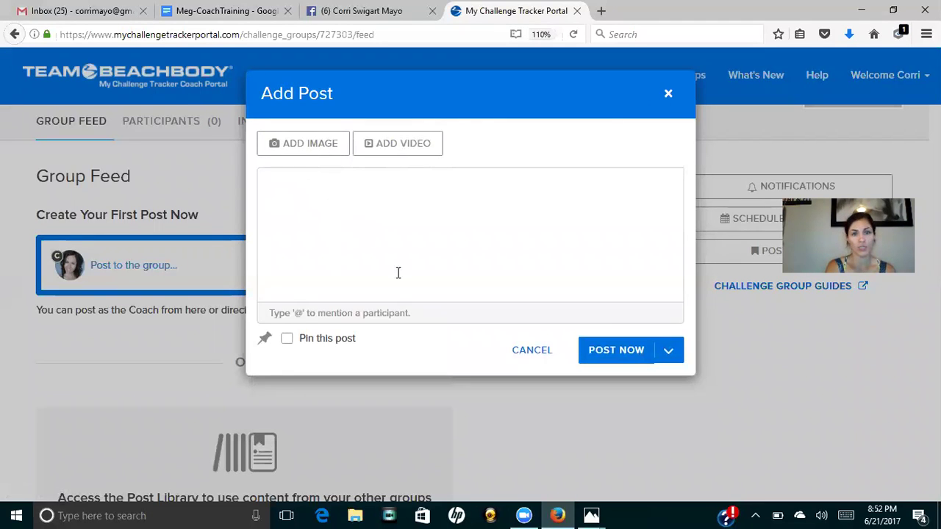
{"action": "left_click", "coordinate": [672, 354]}
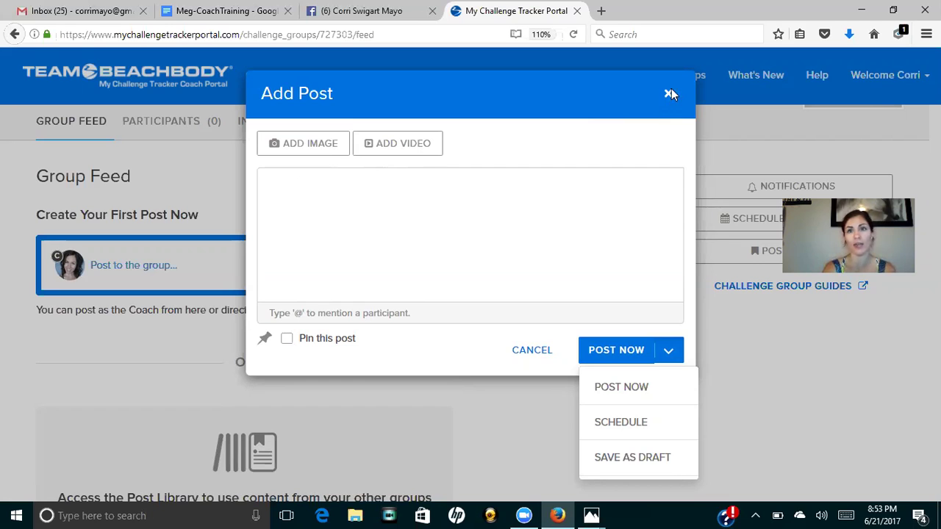
{"action": "left_click", "coordinate": [668, 92]}
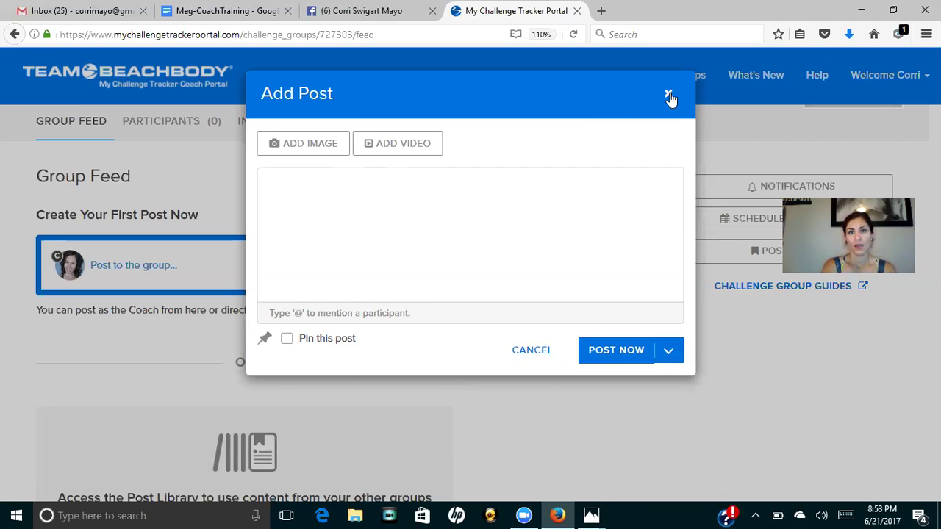
Discard the unposted draft and open the Challenge Group Guides link in a new tab.
{"action": "left_click", "coordinate": [669, 95]}
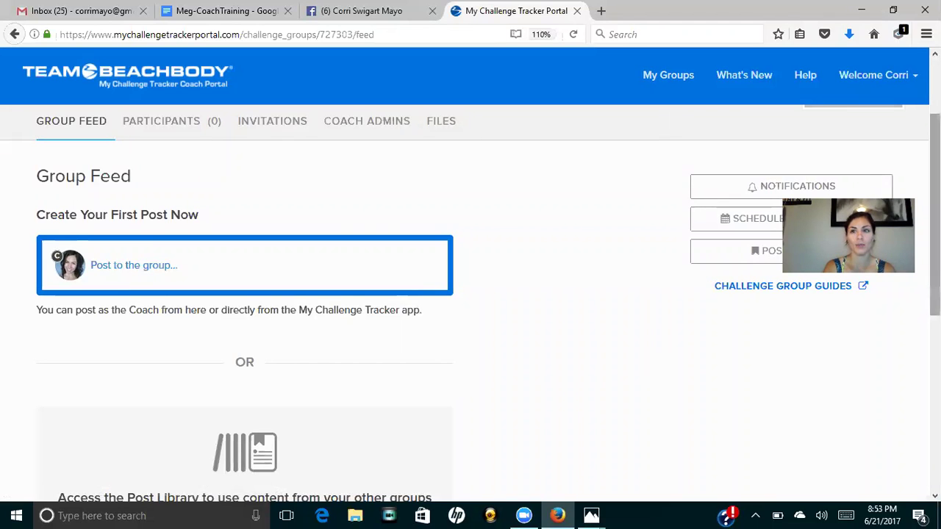
{"action": "scroll", "coordinate": [471, 303], "scroll_direction": "down", "scroll_amount": 5}
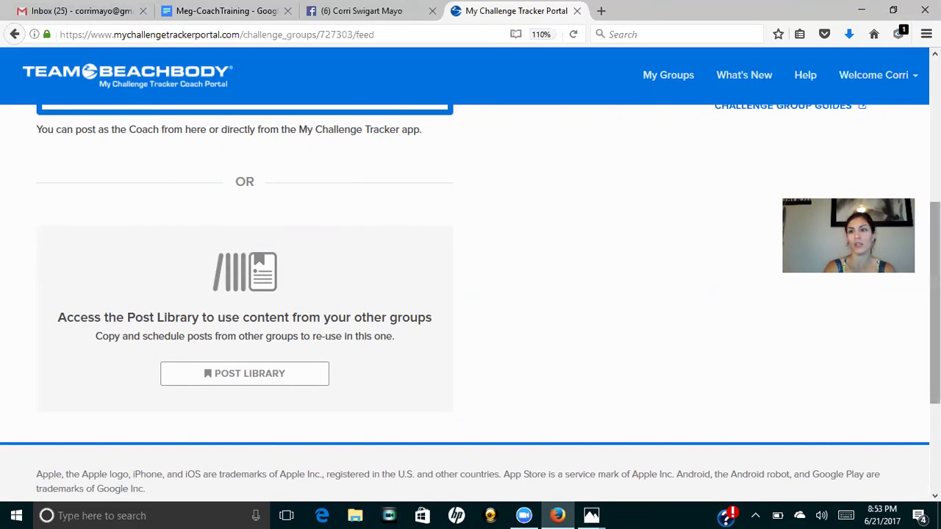
{"action": "scroll", "coordinate": [587, 199], "scroll_direction": "up", "scroll_amount": 3}
{"action": "scroll", "coordinate": [471, 302], "scroll_direction": "up", "scroll_amount": 5}
{"action": "scroll", "coordinate": [471, 302], "scroll_direction": "down", "scroll_amount": 1}
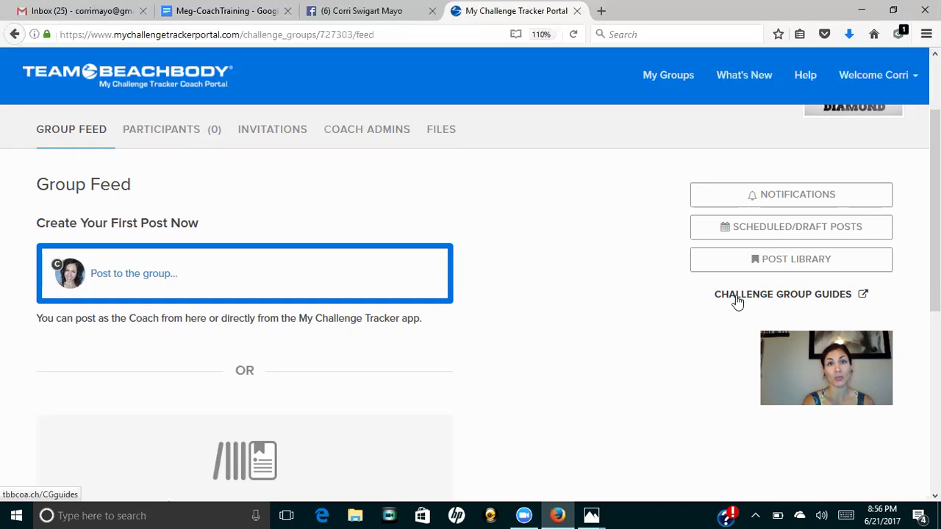
{"action": "left_click", "coordinate": [737, 296]}
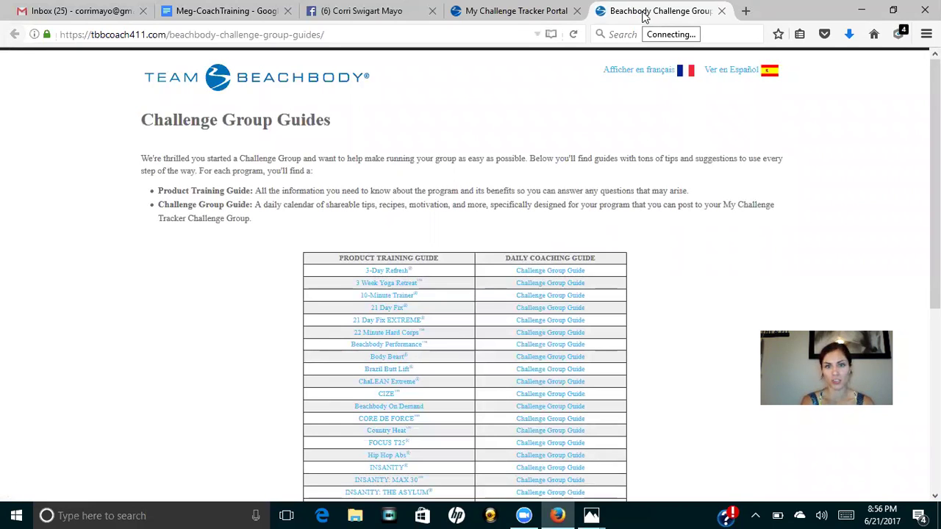
Open the Multi-Program daily coaching guide and read from Week 0 Day 1 into Week 1.
{"action": "scroll", "coordinate": [487, 147], "scroll_direction": "down", "scroll_amount": 5}
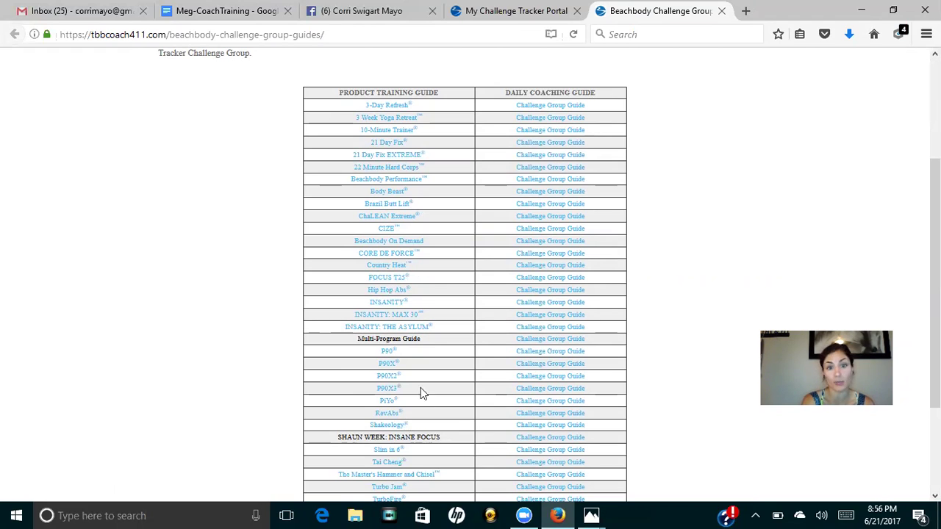
{"action": "left_click", "coordinate": [558, 339]}
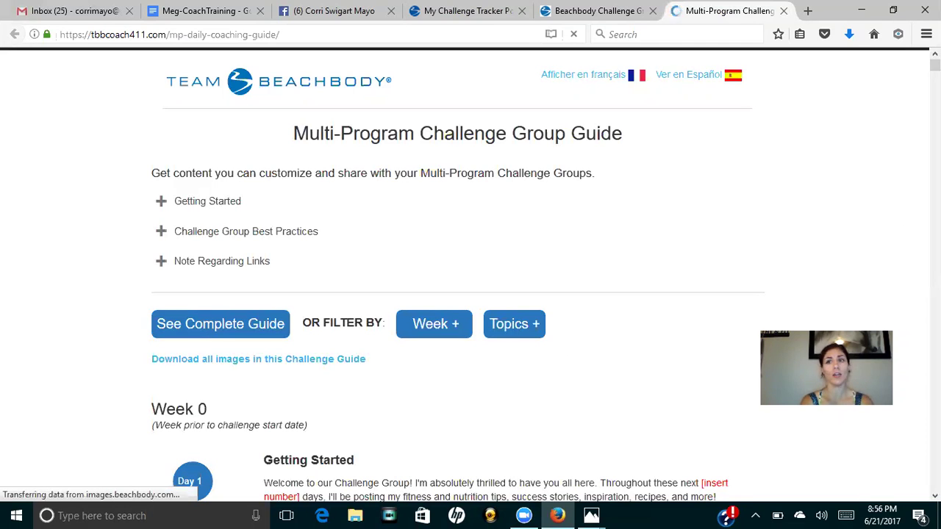
{"action": "mouse_move", "coordinate": [935, 65]}
{"action": "left_mouse_down"}
{"action": "mouse_move", "coordinate": [935, 127]}
{"action": "mouse_move", "coordinate": [935, 69]}
{"action": "left_mouse_up"}
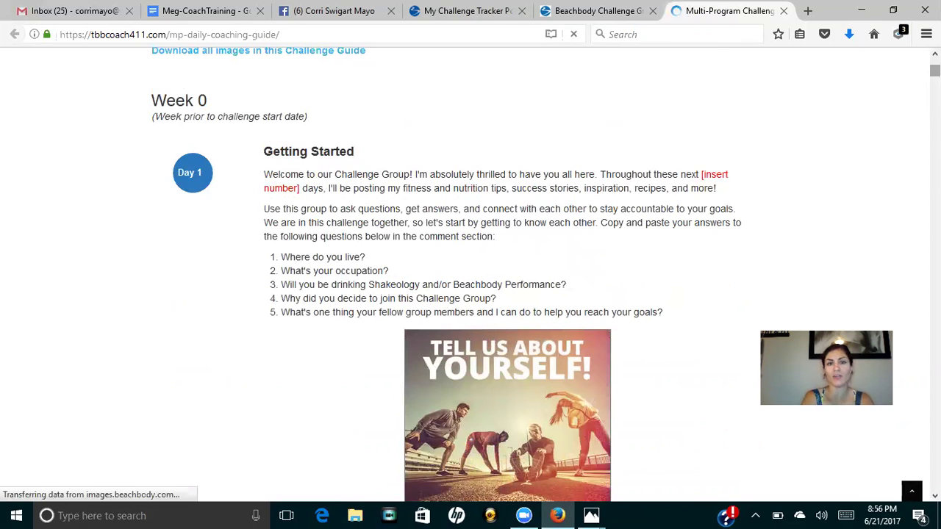
{"action": "left_click_drag", "start_coordinate": [935, 70], "coordinate": [935, 111]}
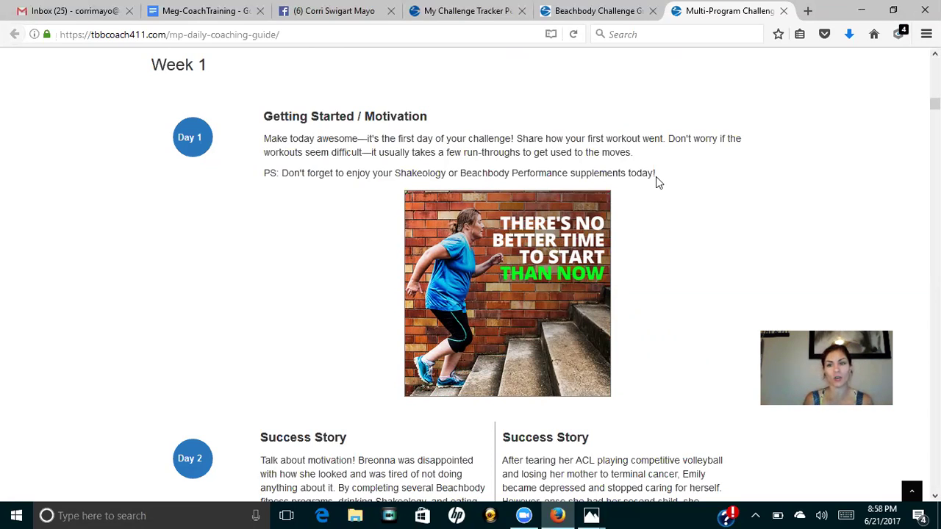
Back on Test Group's portal tab, list Post Library posts from 'beYOUtiful + Strong - Apr 2017'.
{"action": "left_click", "coordinate": [612, 11]}
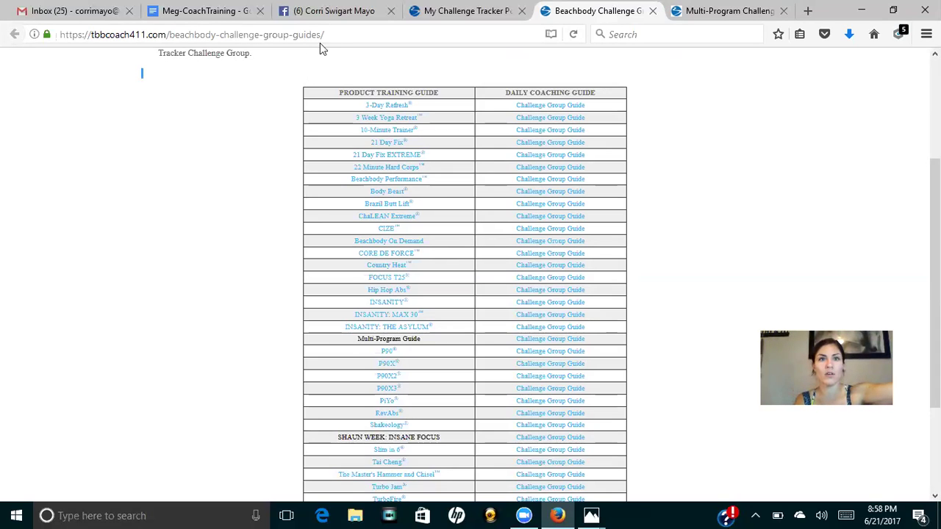
{"action": "left_click", "coordinate": [409, 20]}
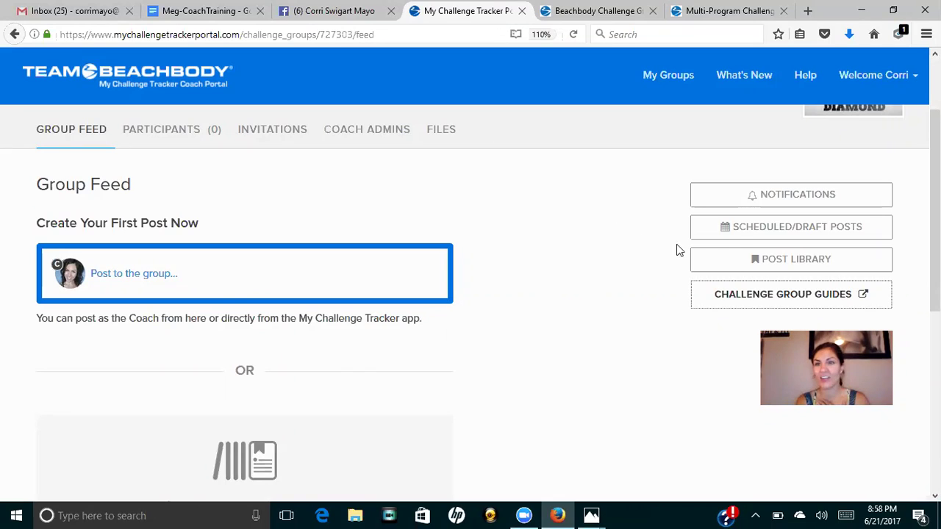
{"action": "left_click", "coordinate": [760, 272]}
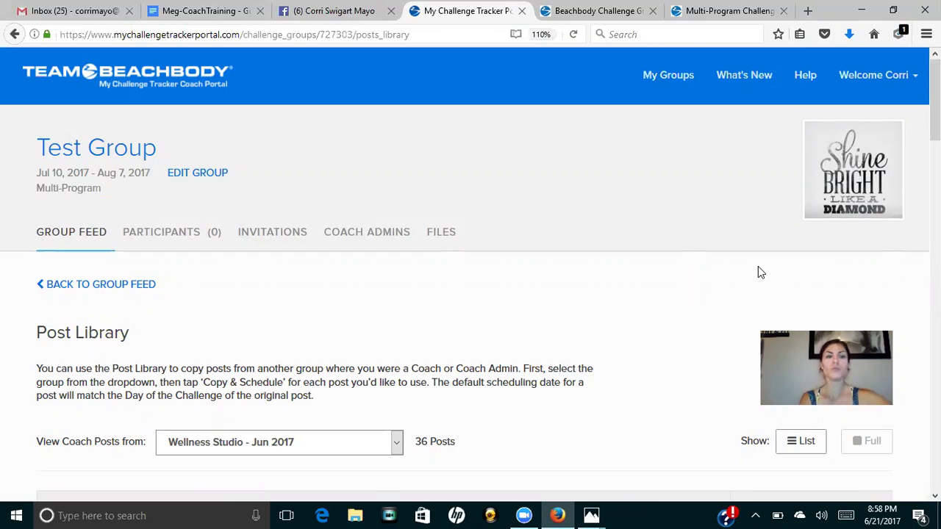
{"action": "scroll", "coordinate": [761, 273], "scroll_direction": "down", "scroll_amount": 4}
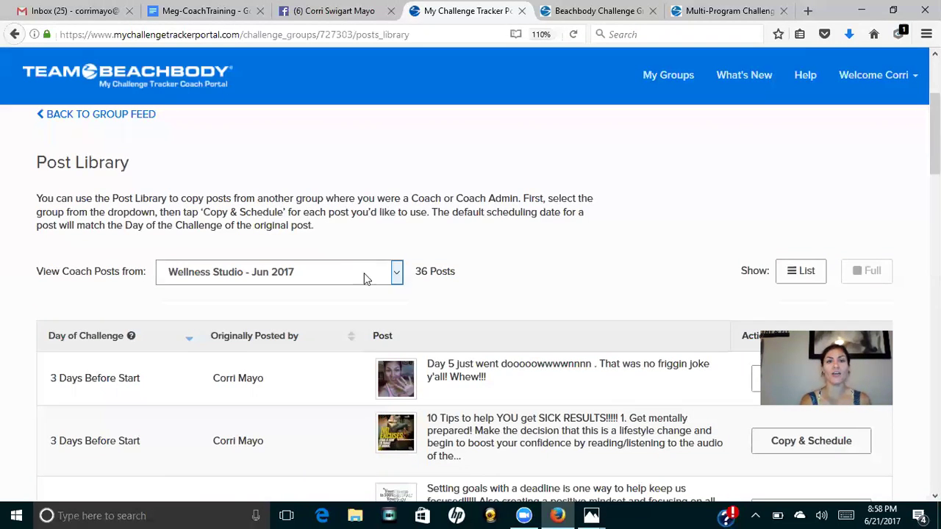
{"action": "left_click", "coordinate": [379, 278]}
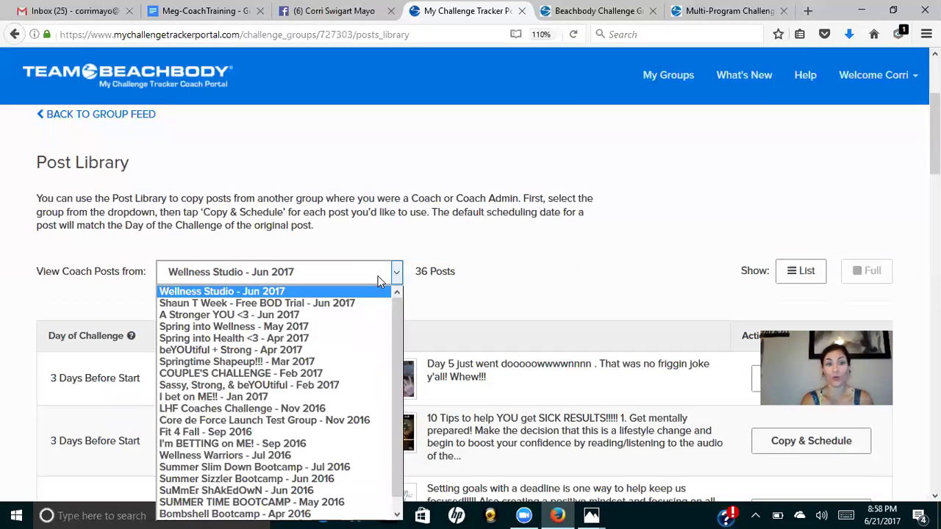
{"action": "left_click", "coordinate": [334, 350]}
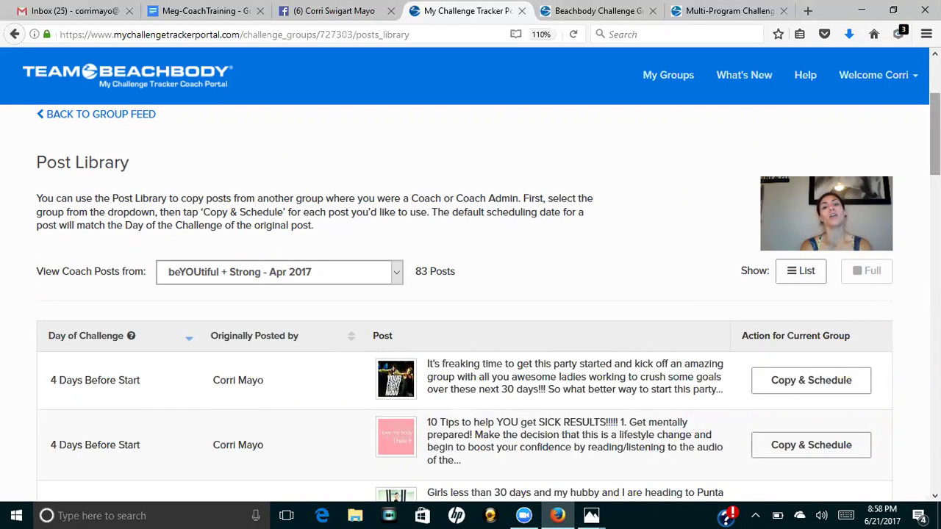
{"action": "scroll", "coordinate": [471, 294], "scroll_direction": "down", "scroll_amount": 2}
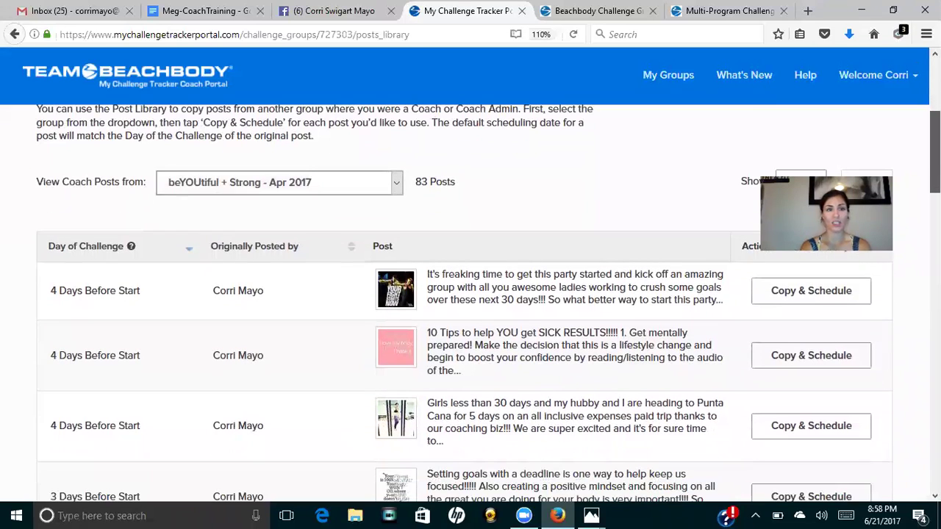
{"action": "scroll", "coordinate": [470, 294], "scroll_direction": "down", "scroll_amount": 1}
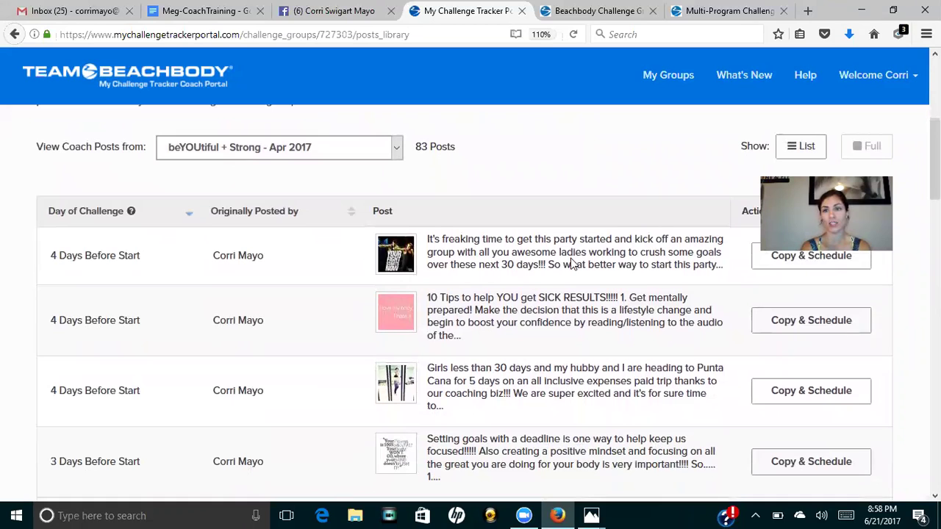
{"action": "left_click", "coordinate": [757, 269]}
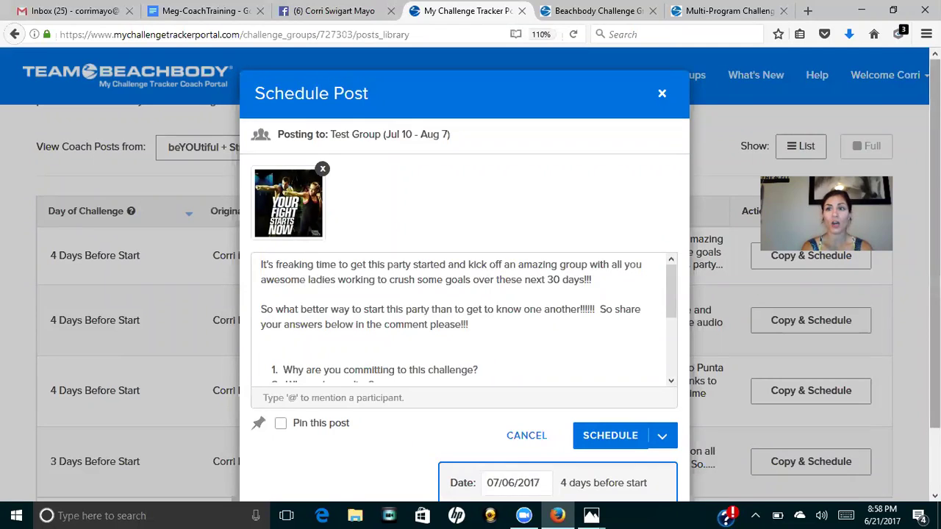
{"action": "scroll", "coordinate": [471, 294], "scroll_direction": "down", "scroll_amount": 1}
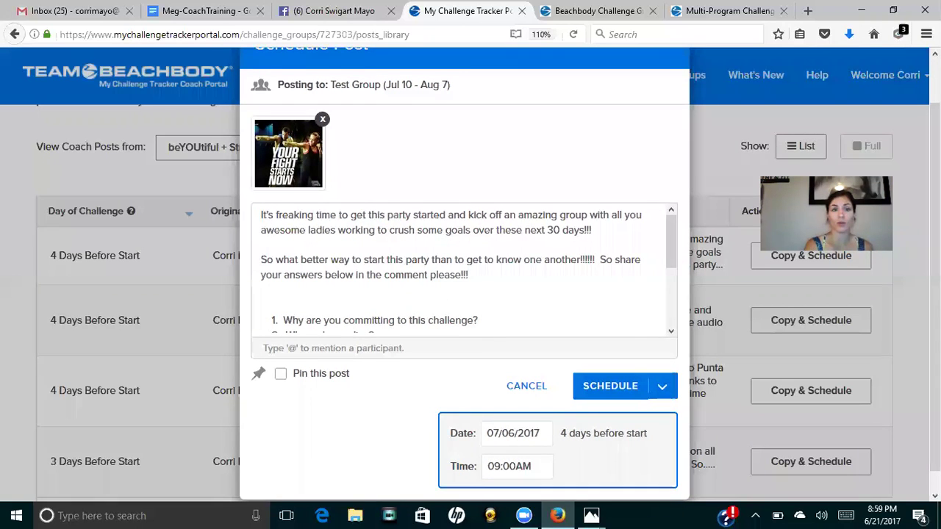
{"action": "left_click_drag", "start_coordinate": [668, 251], "coordinate": [667, 312]}
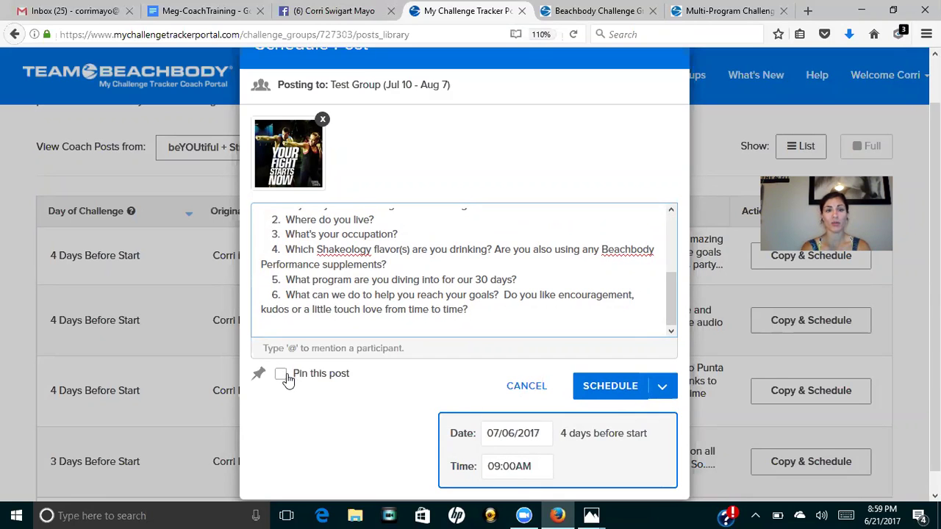
{"action": "left_click", "coordinate": [529, 434]}
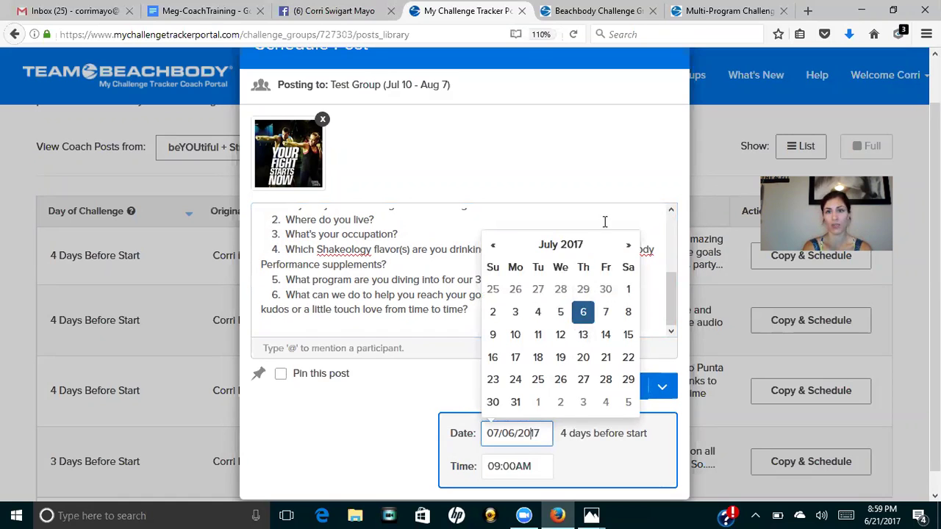
{"action": "left_click", "coordinate": [599, 115]}
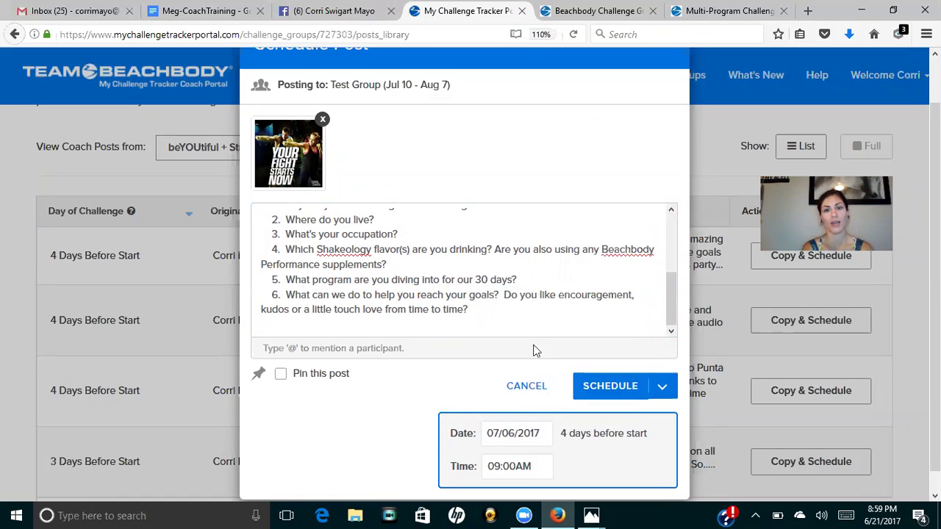
{"action": "left_click", "coordinate": [527, 387]}
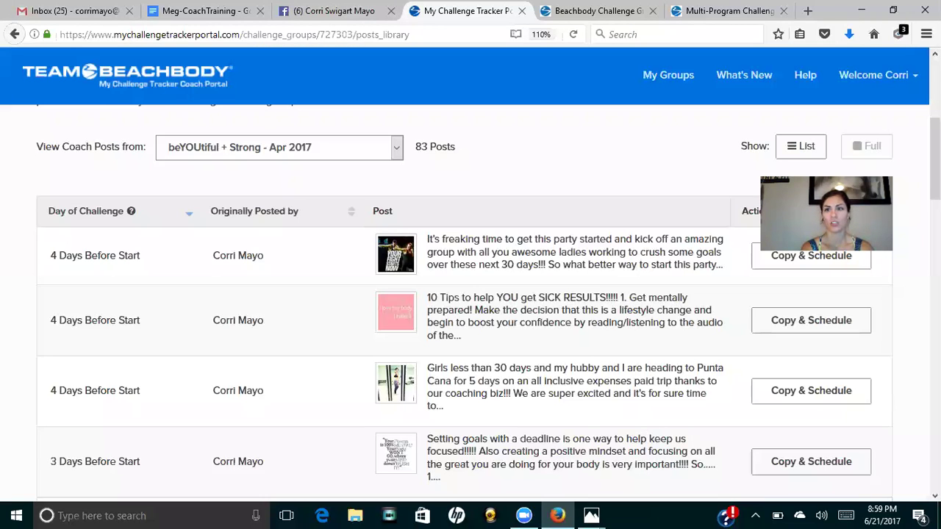
{"action": "scroll", "coordinate": [470, 294], "scroll_direction": "down", "scroll_amount": 12}
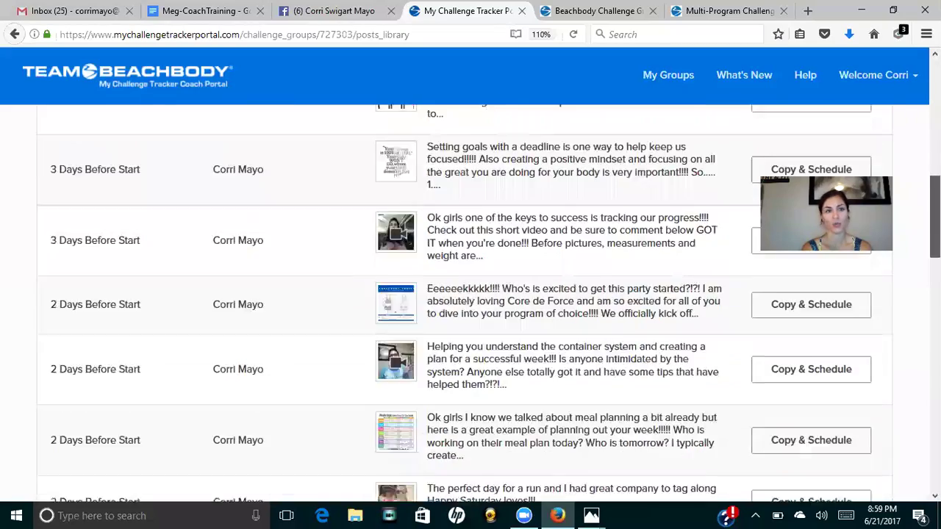
{"action": "scroll", "coordinate": [470, 304], "scroll_direction": "up", "scroll_amount": 5}
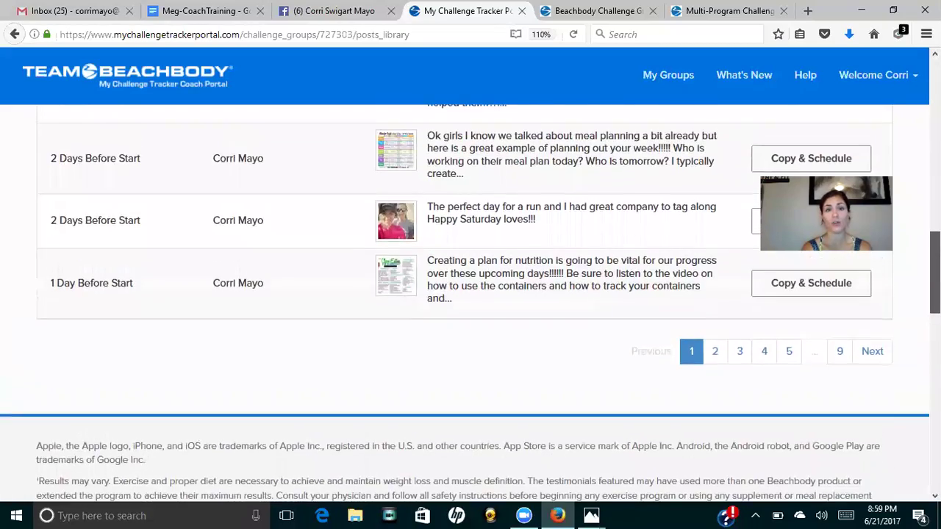
{"action": "scroll", "coordinate": [787, 147], "scroll_direction": "up", "scroll_amount": 6}
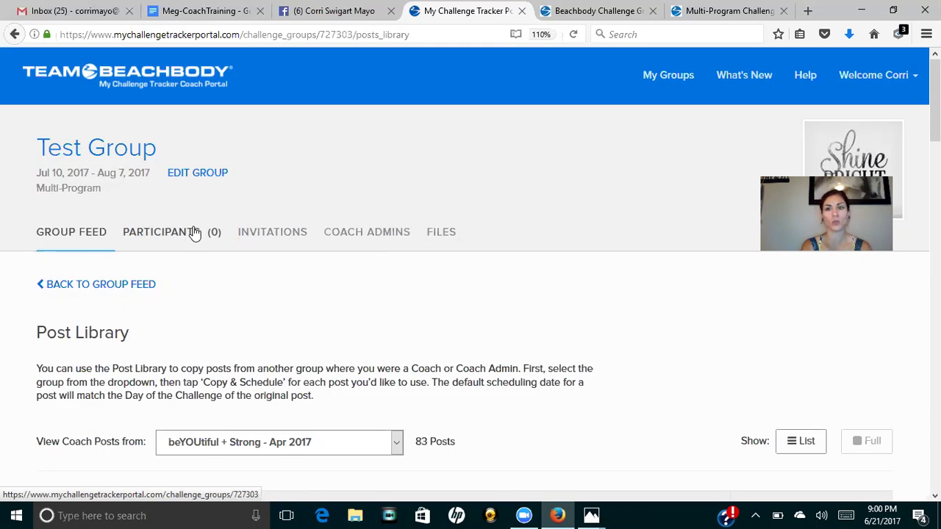
View Test Group's Coach Admins table, which lists only the owner.
{"action": "left_click", "coordinate": [365, 235]}
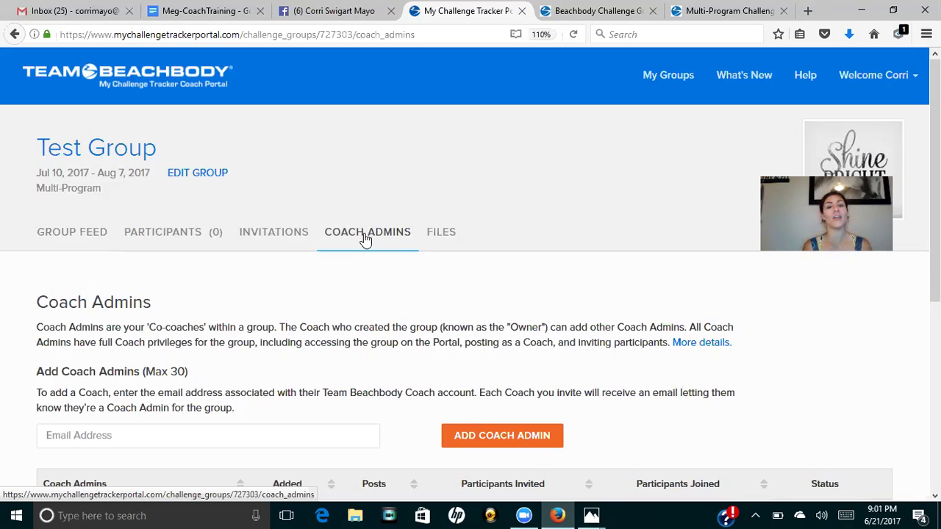
{"action": "scroll", "coordinate": [366, 239], "scroll_direction": "down", "scroll_amount": 3}
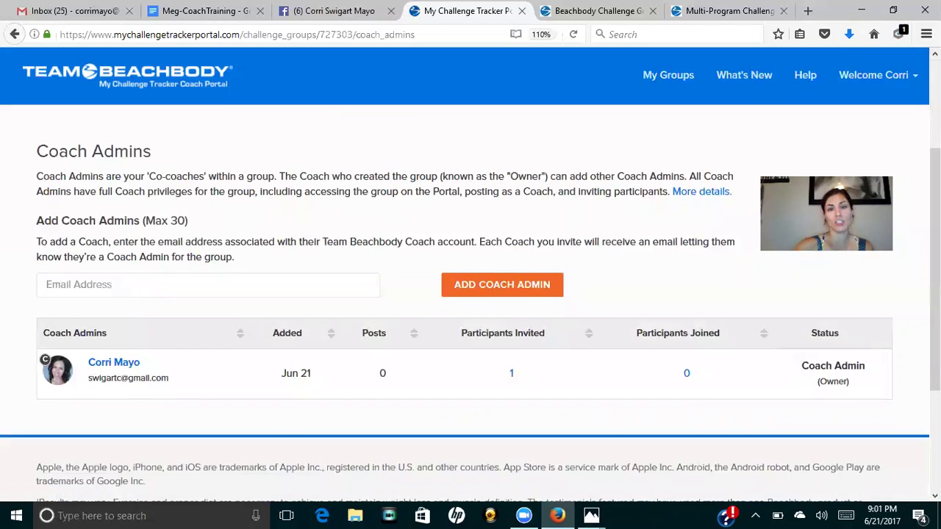
{"action": "scroll", "coordinate": [470, 279], "scroll_direction": "up", "scroll_amount": 3}
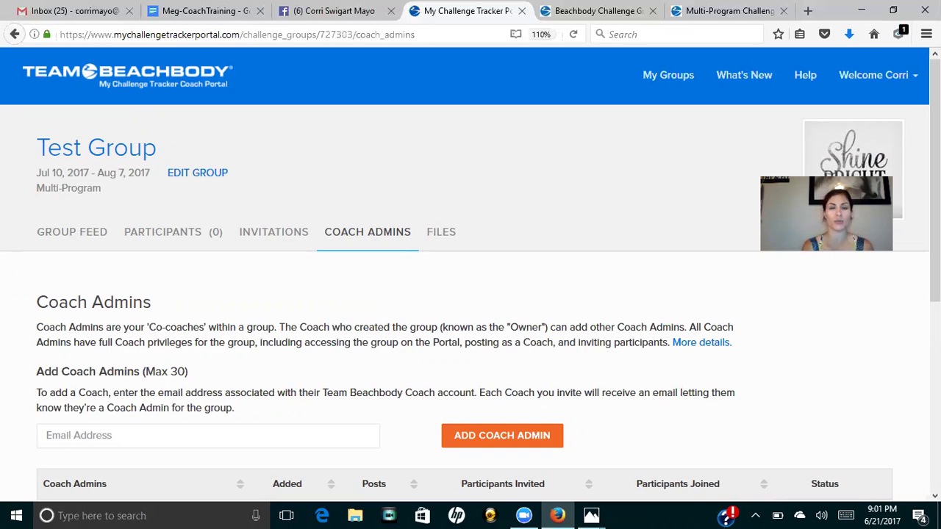
Check the empty Files page, then open the A Stronger YOU <3 group from My Groups.
{"action": "left_click", "coordinate": [460, 235]}
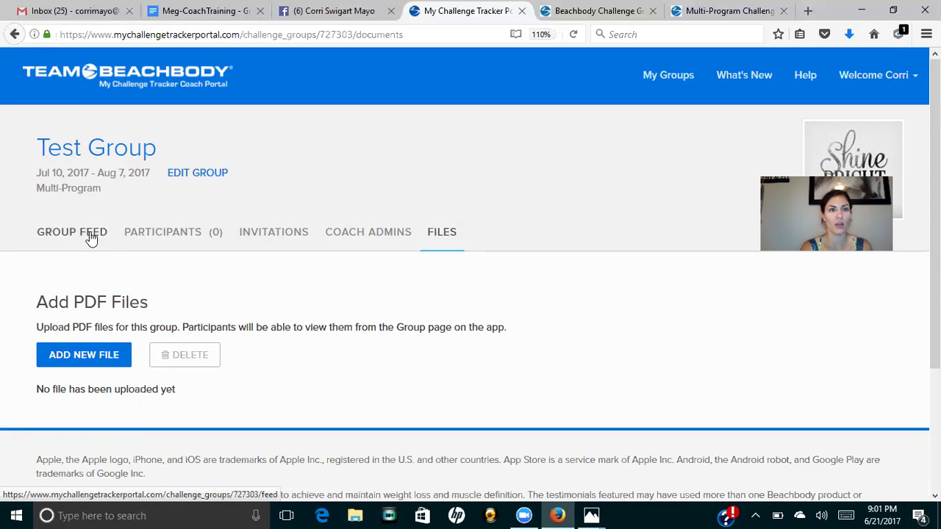
{"action": "left_click", "coordinate": [682, 76]}
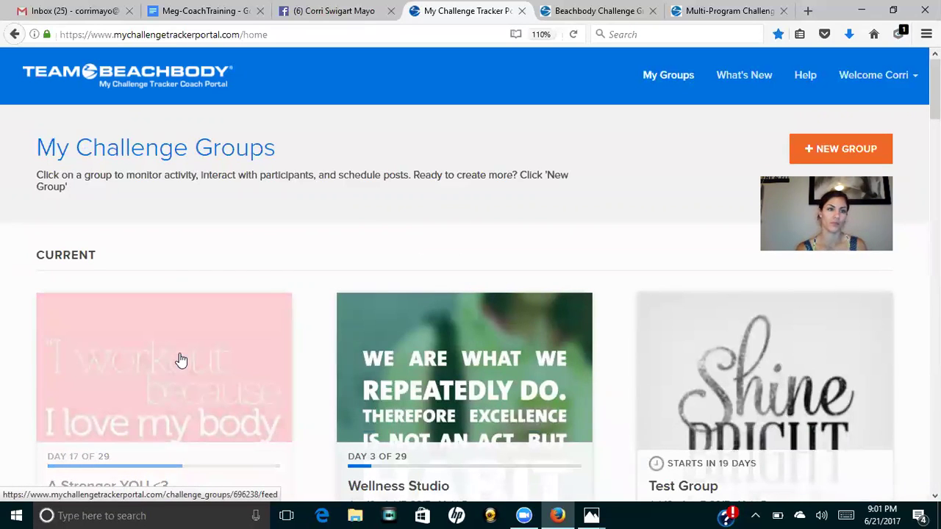
{"action": "left_click", "coordinate": [182, 360]}
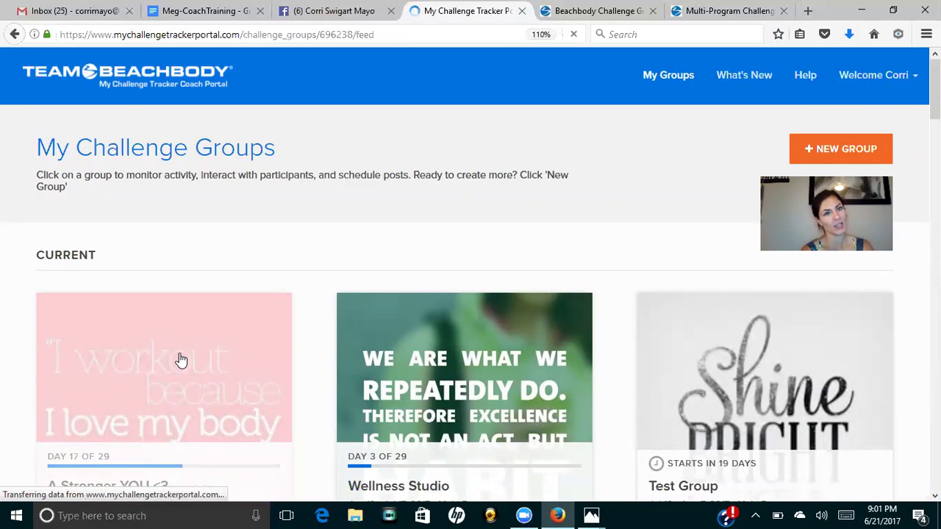